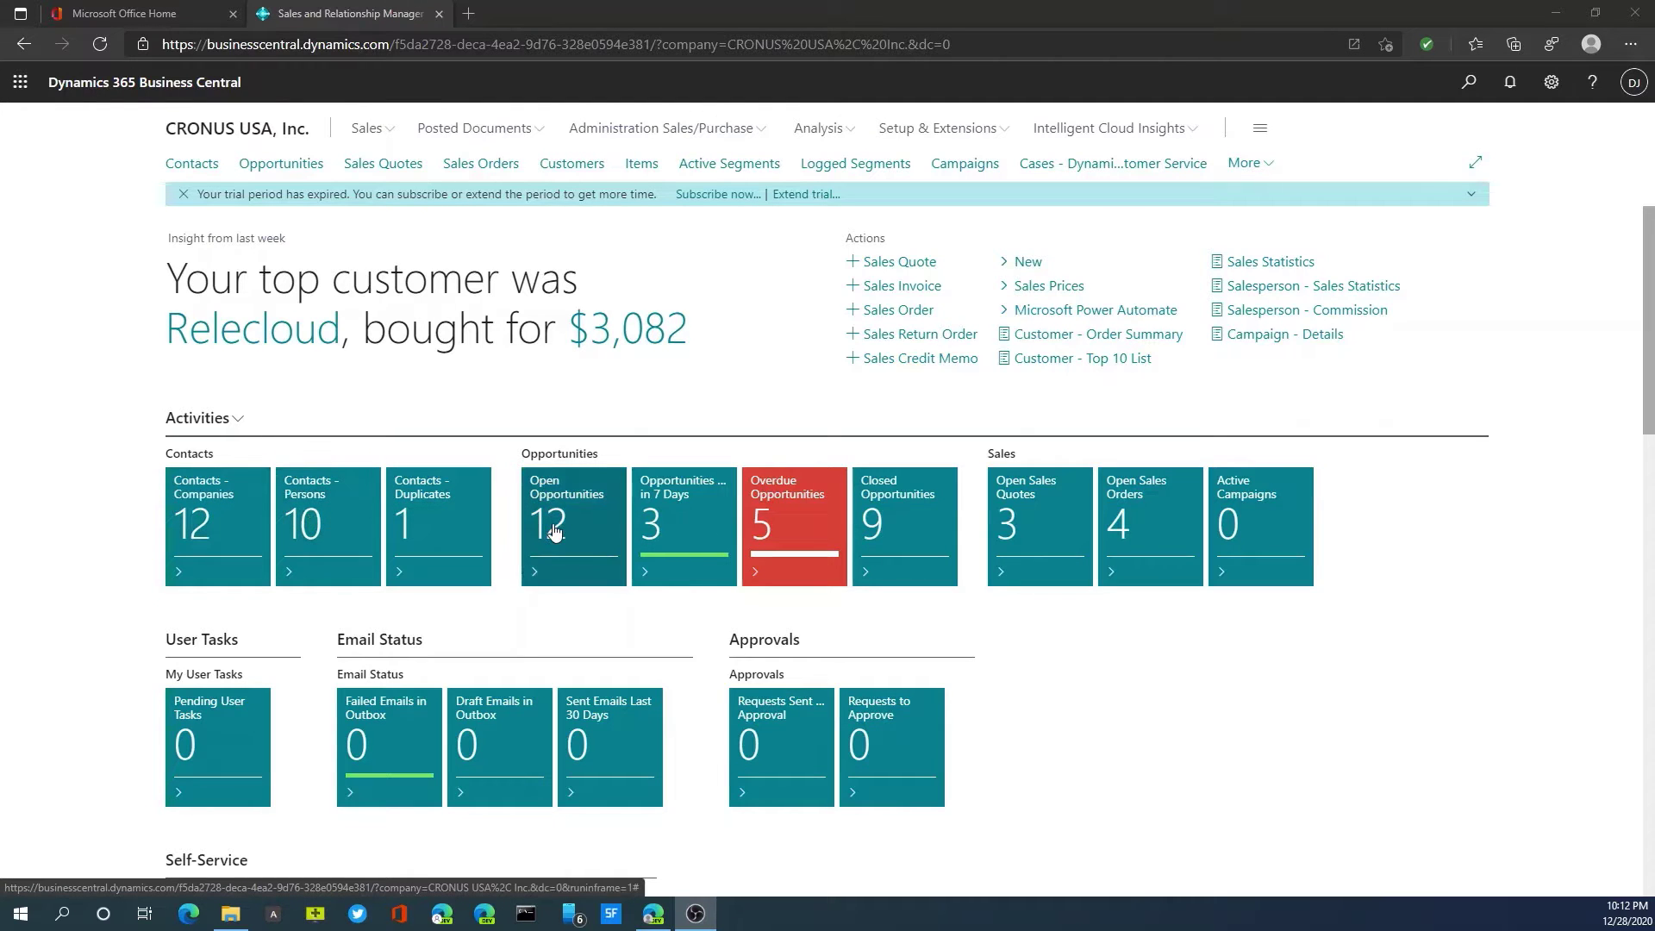
# Open contact CT000014 of First Up Consultants and create a new opportunity from its actions
pyautogui.scroll(-3, 621, 729)
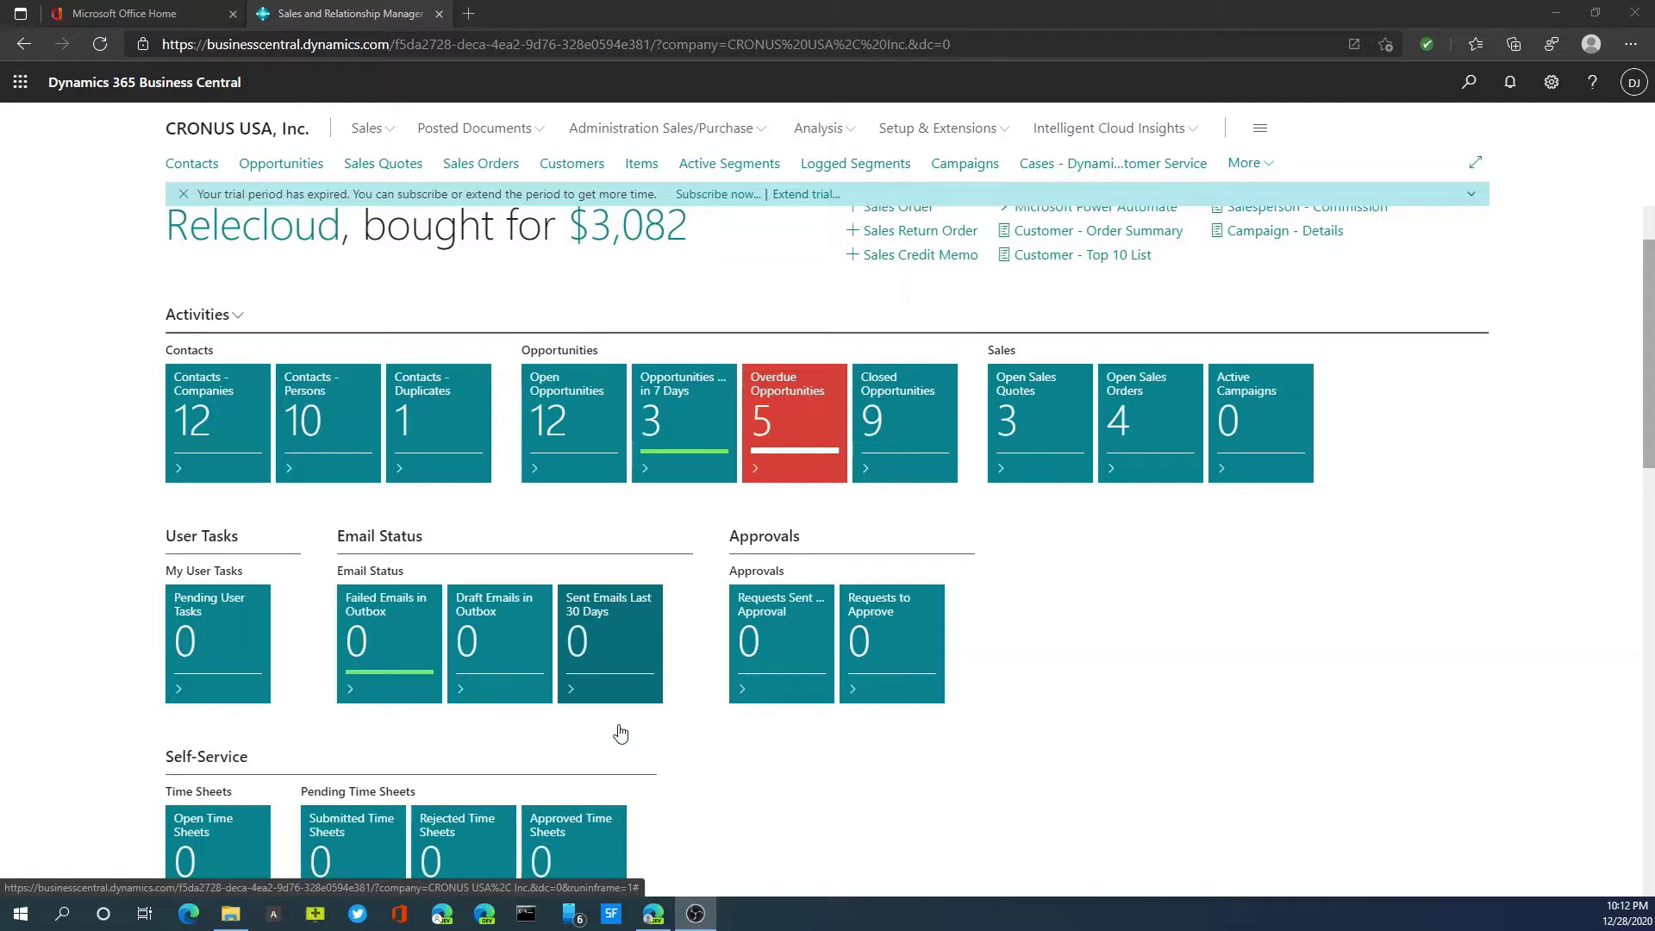
pyautogui.scroll(-4, 607, 714)
pyautogui.moveTo(414, 490)
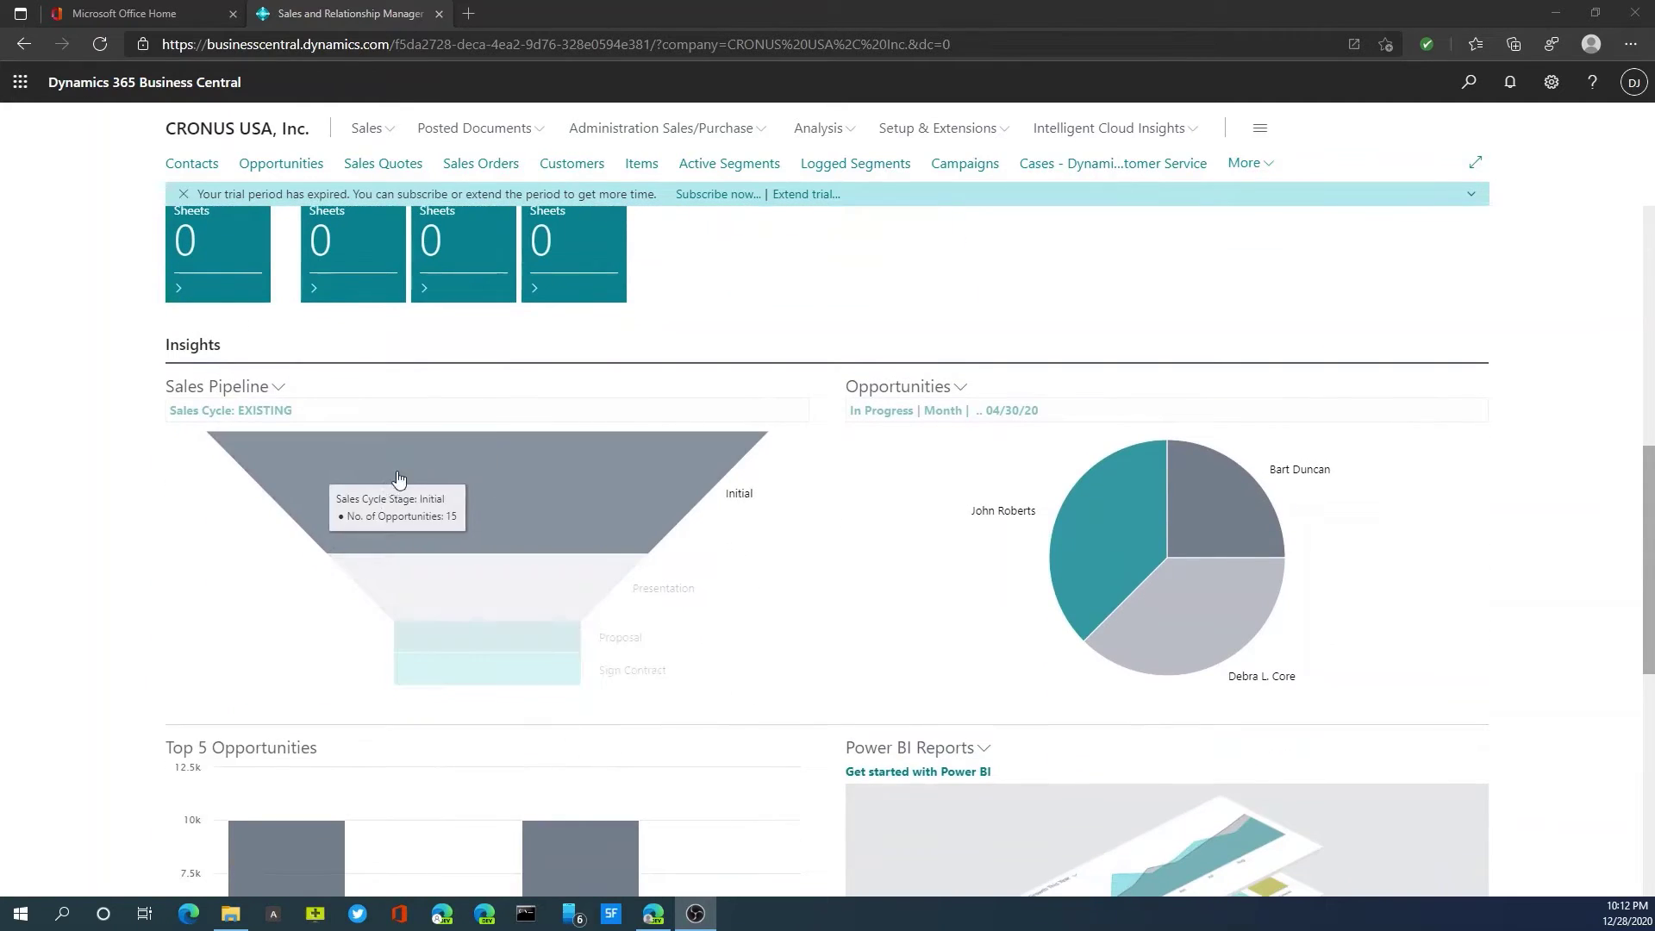
pyautogui.scroll(-2, 964, 691)
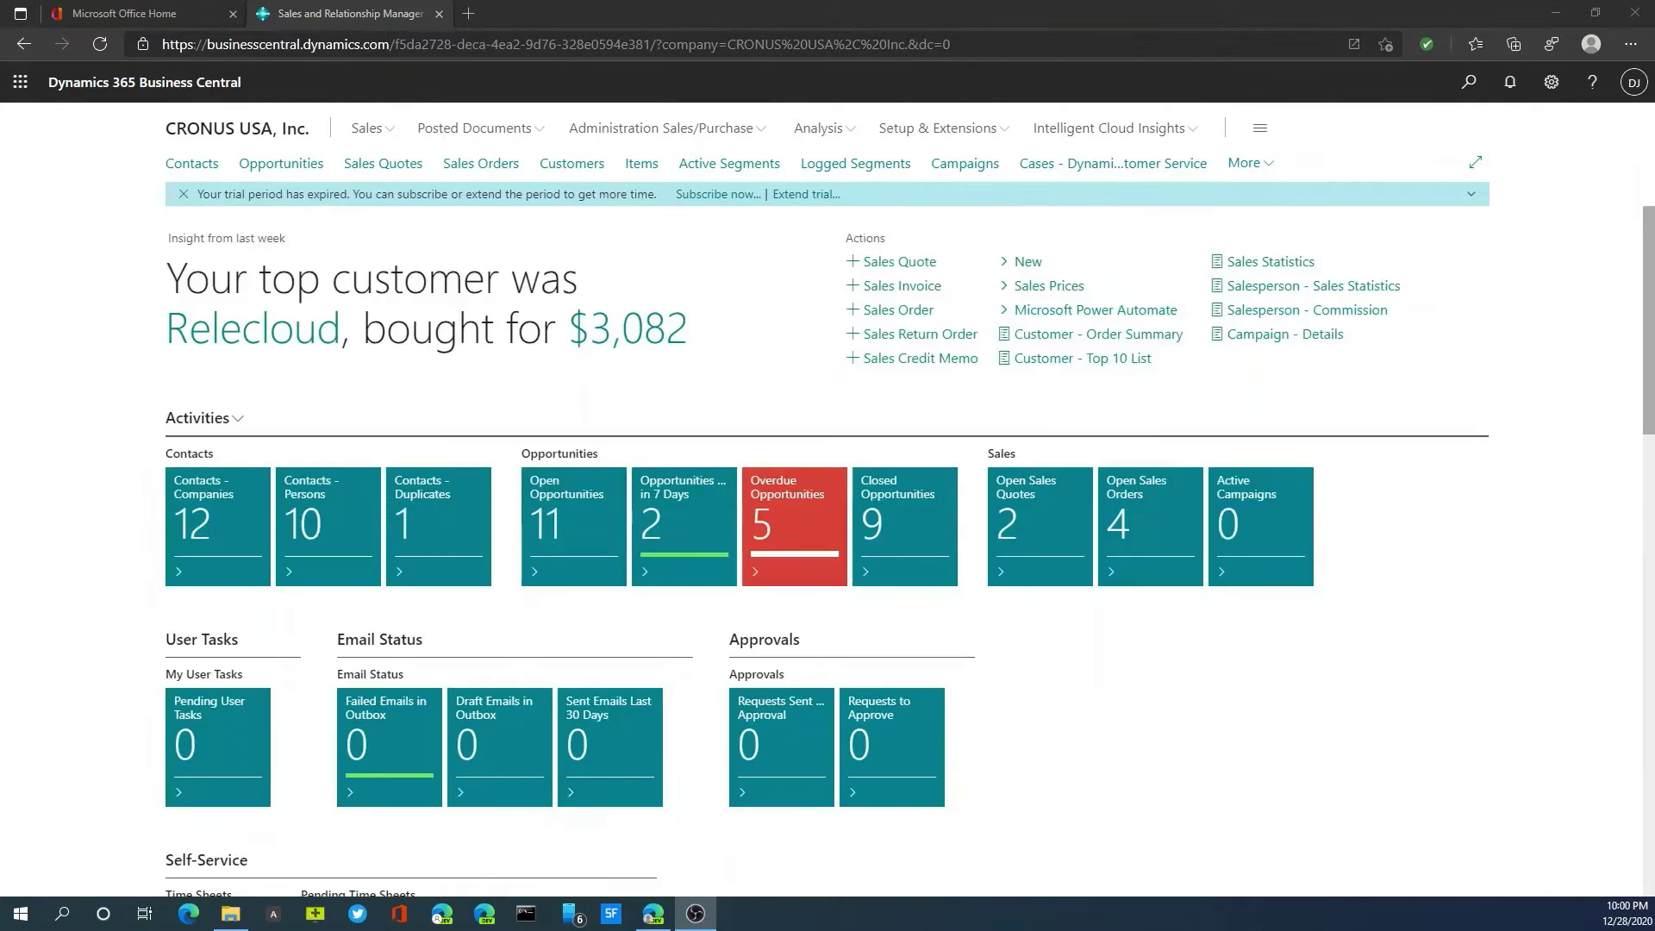
pyautogui.click(213, 168)
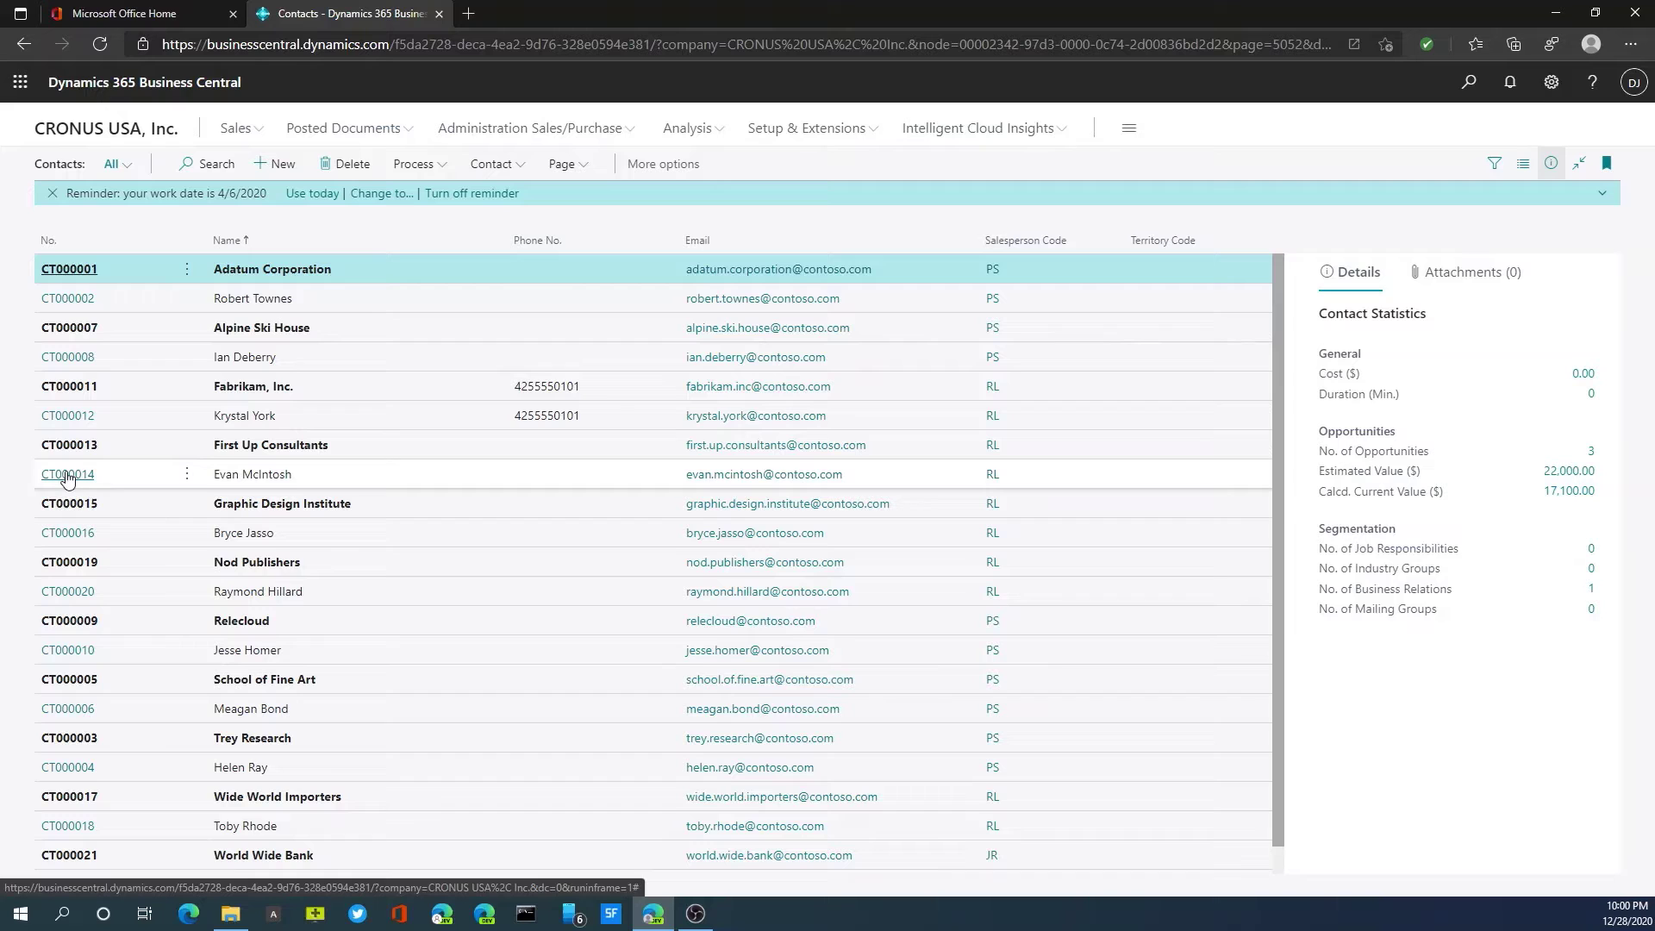
pyautogui.click(67, 475)
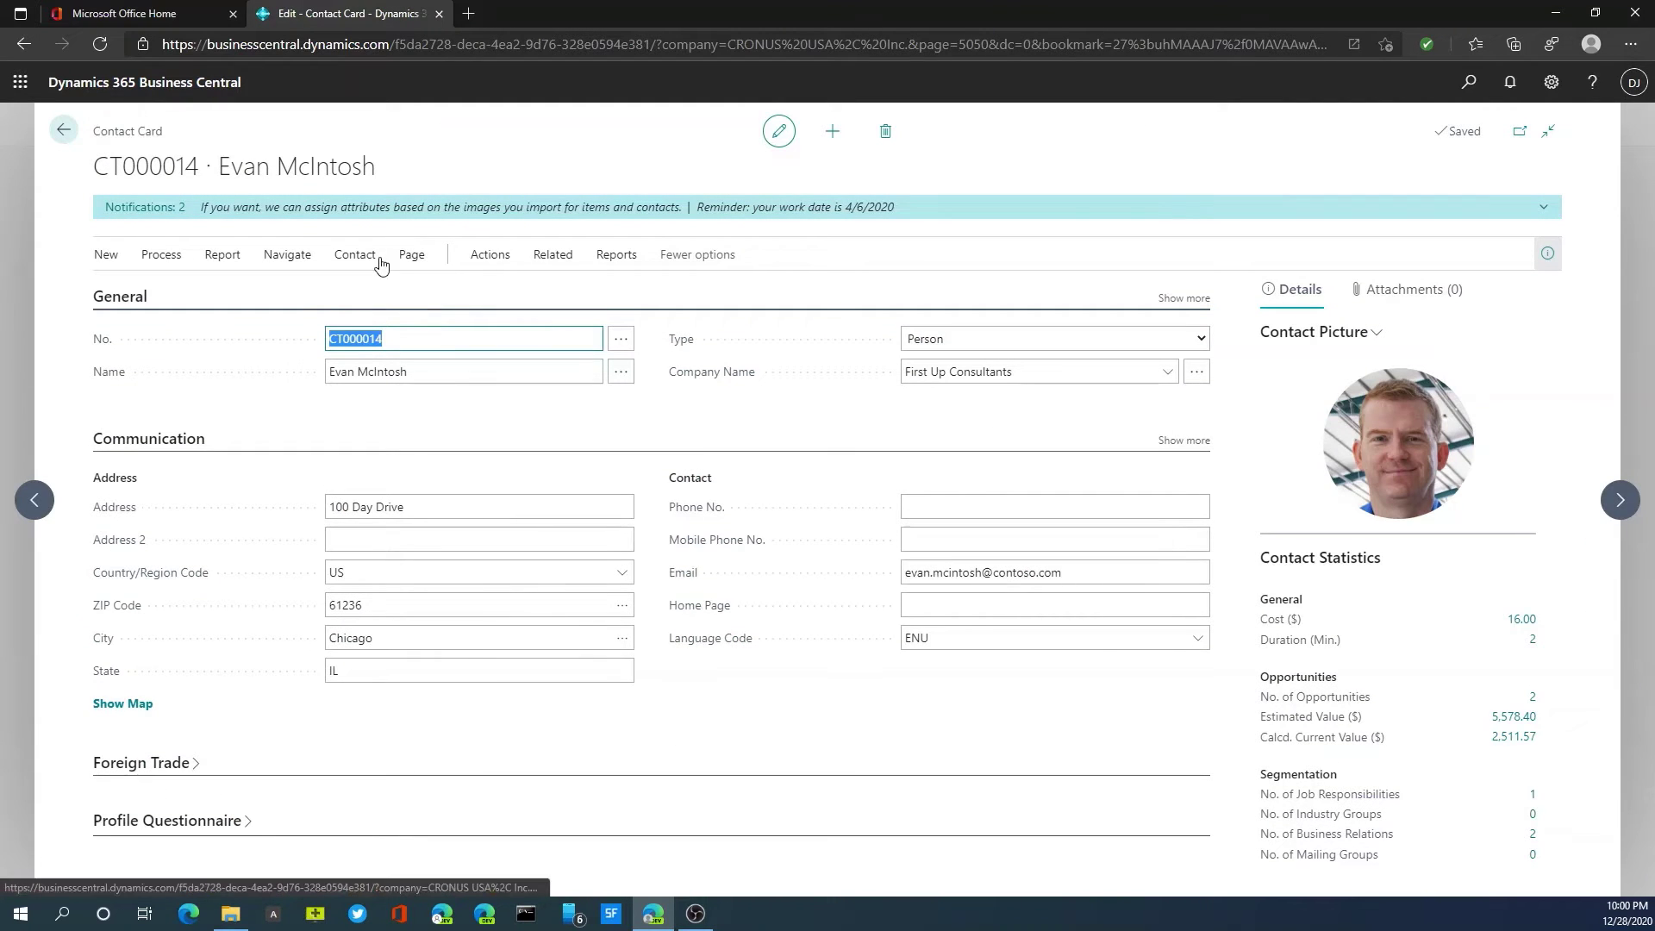
pyautogui.click(488, 257)
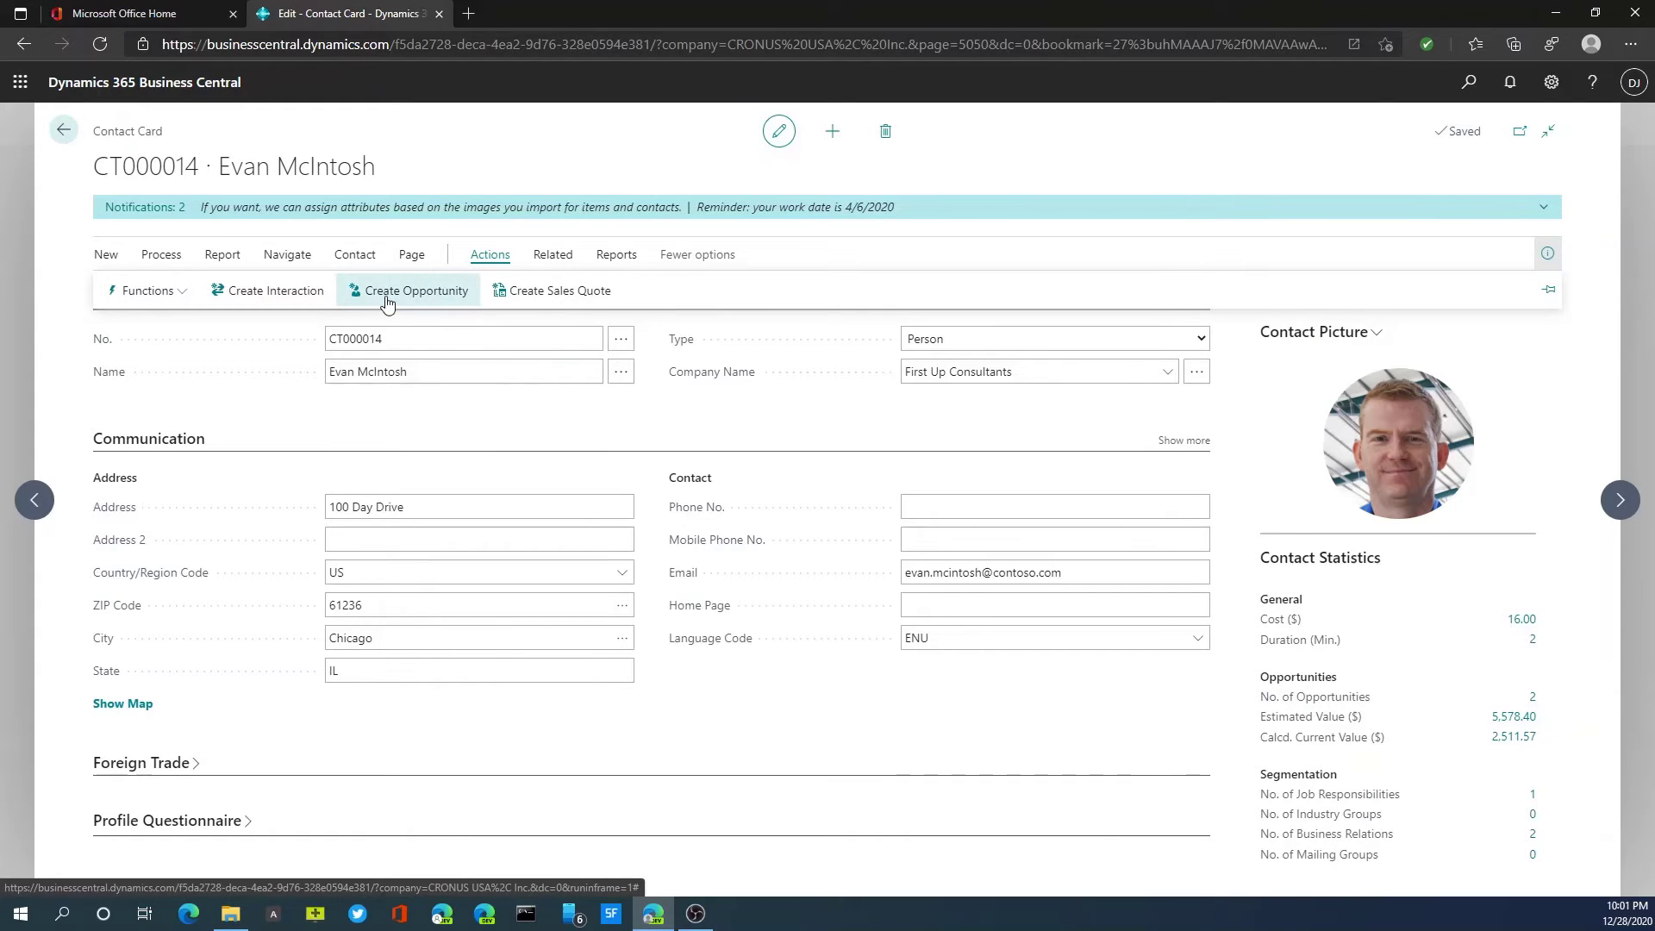
pyautogui.click(501, 377)
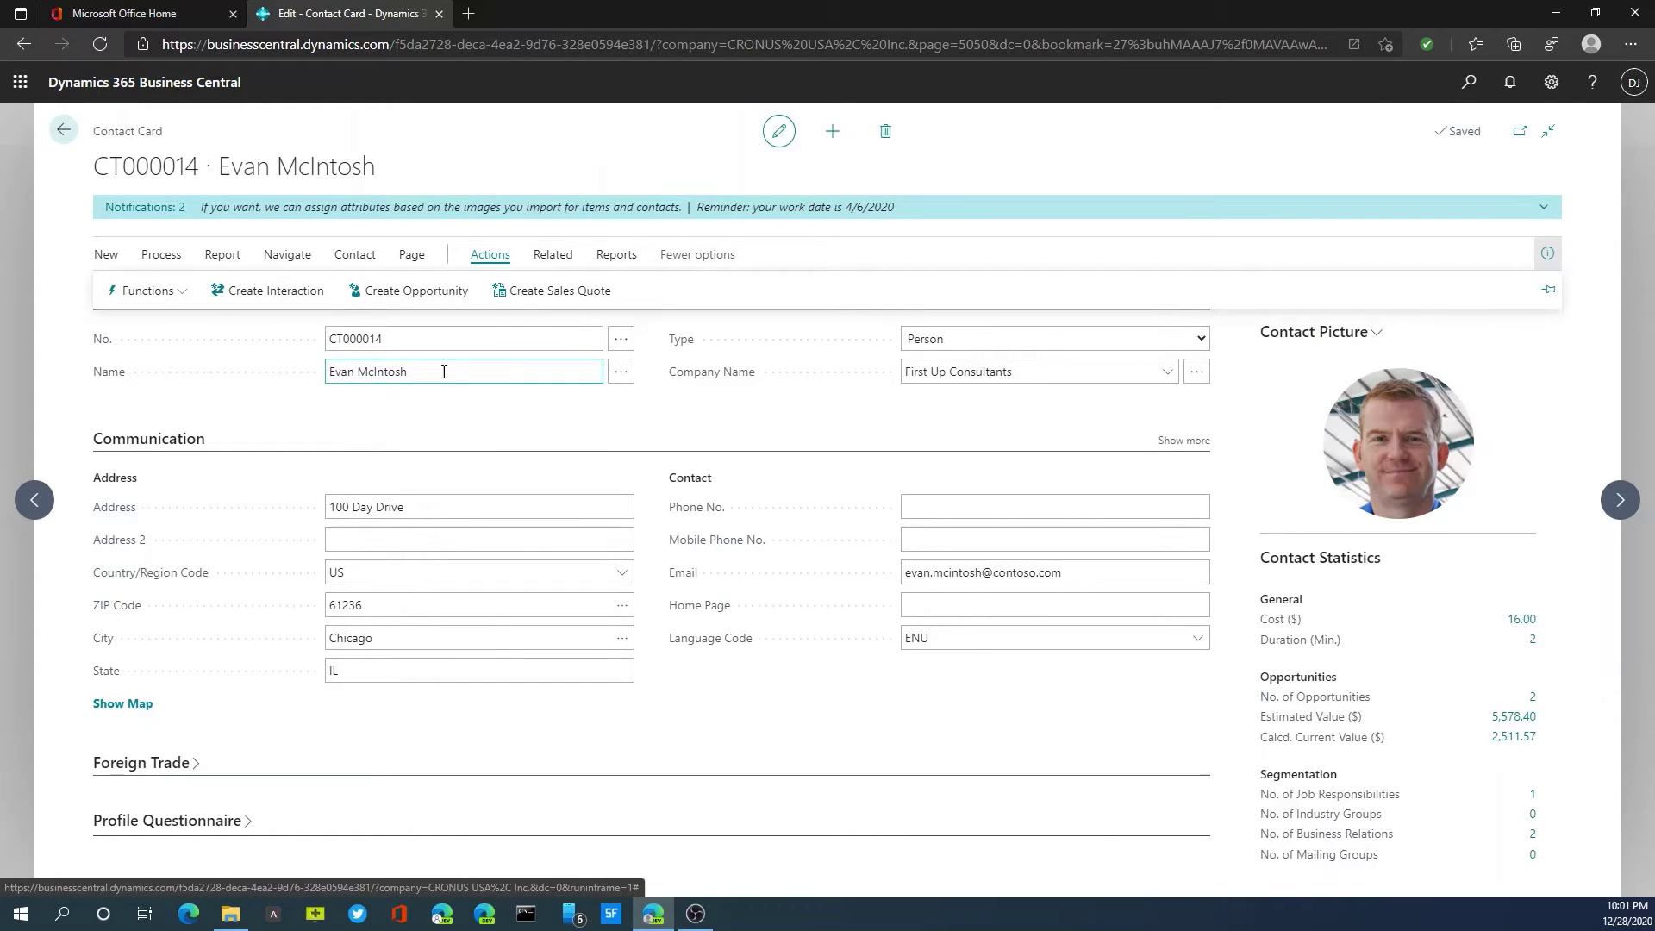
pyautogui.click(385, 293)
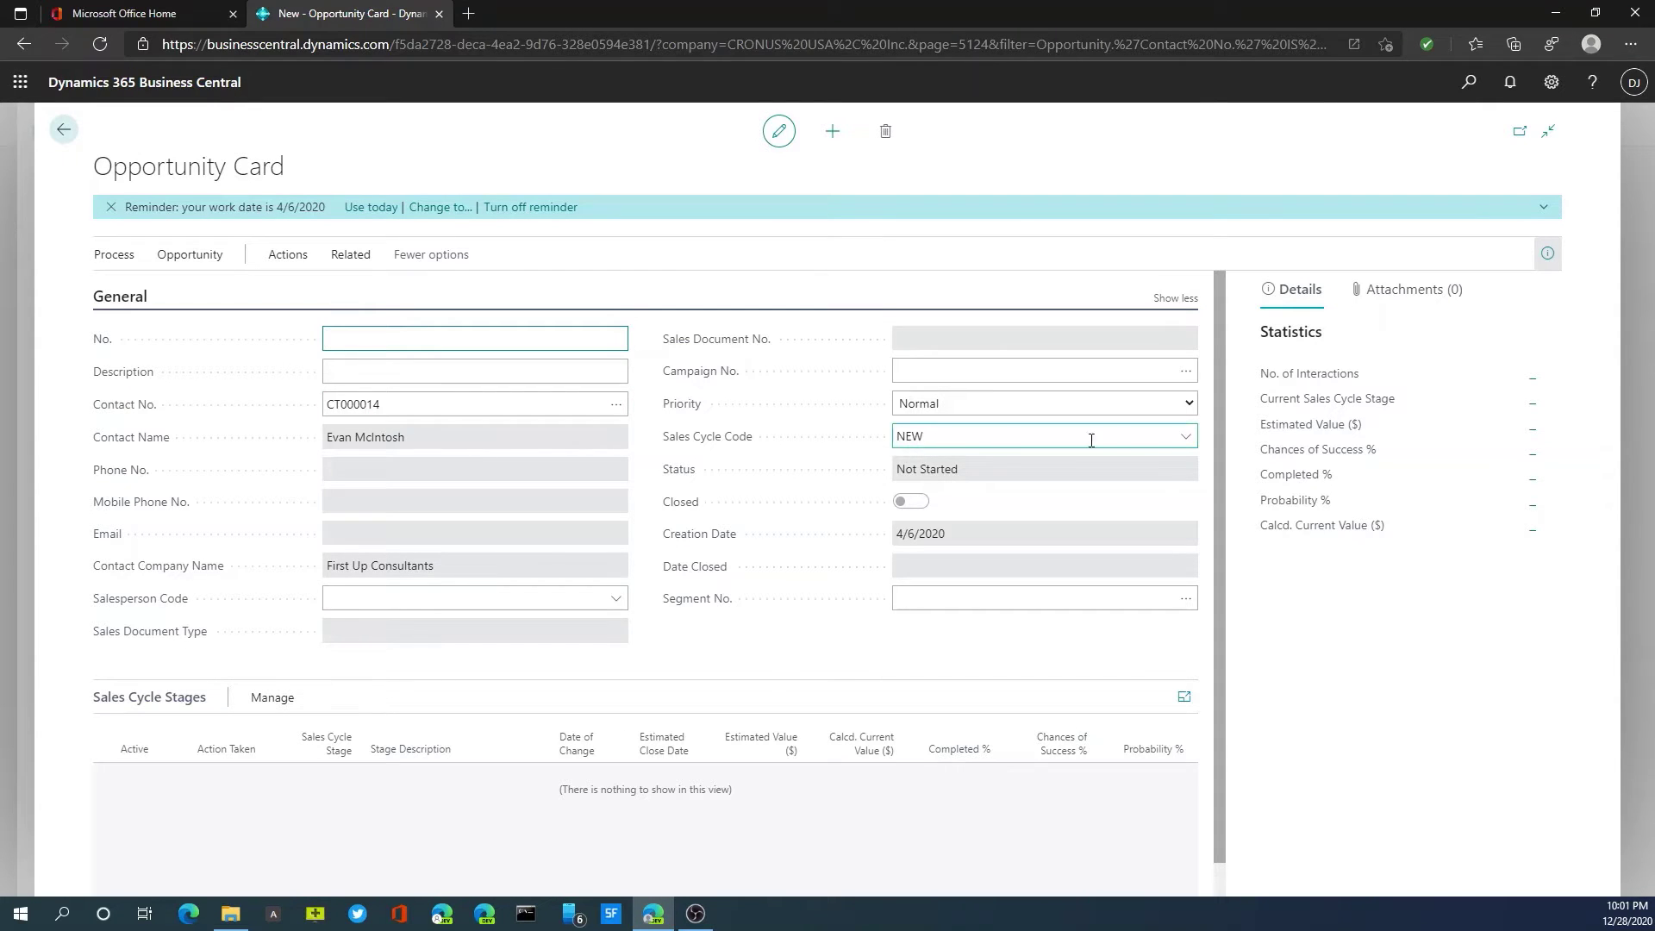
# Fill in opportunity OP000006: sales cycle EXISTING, description 'BC software Sales', salesperson JR
pyautogui.click(1187, 436)
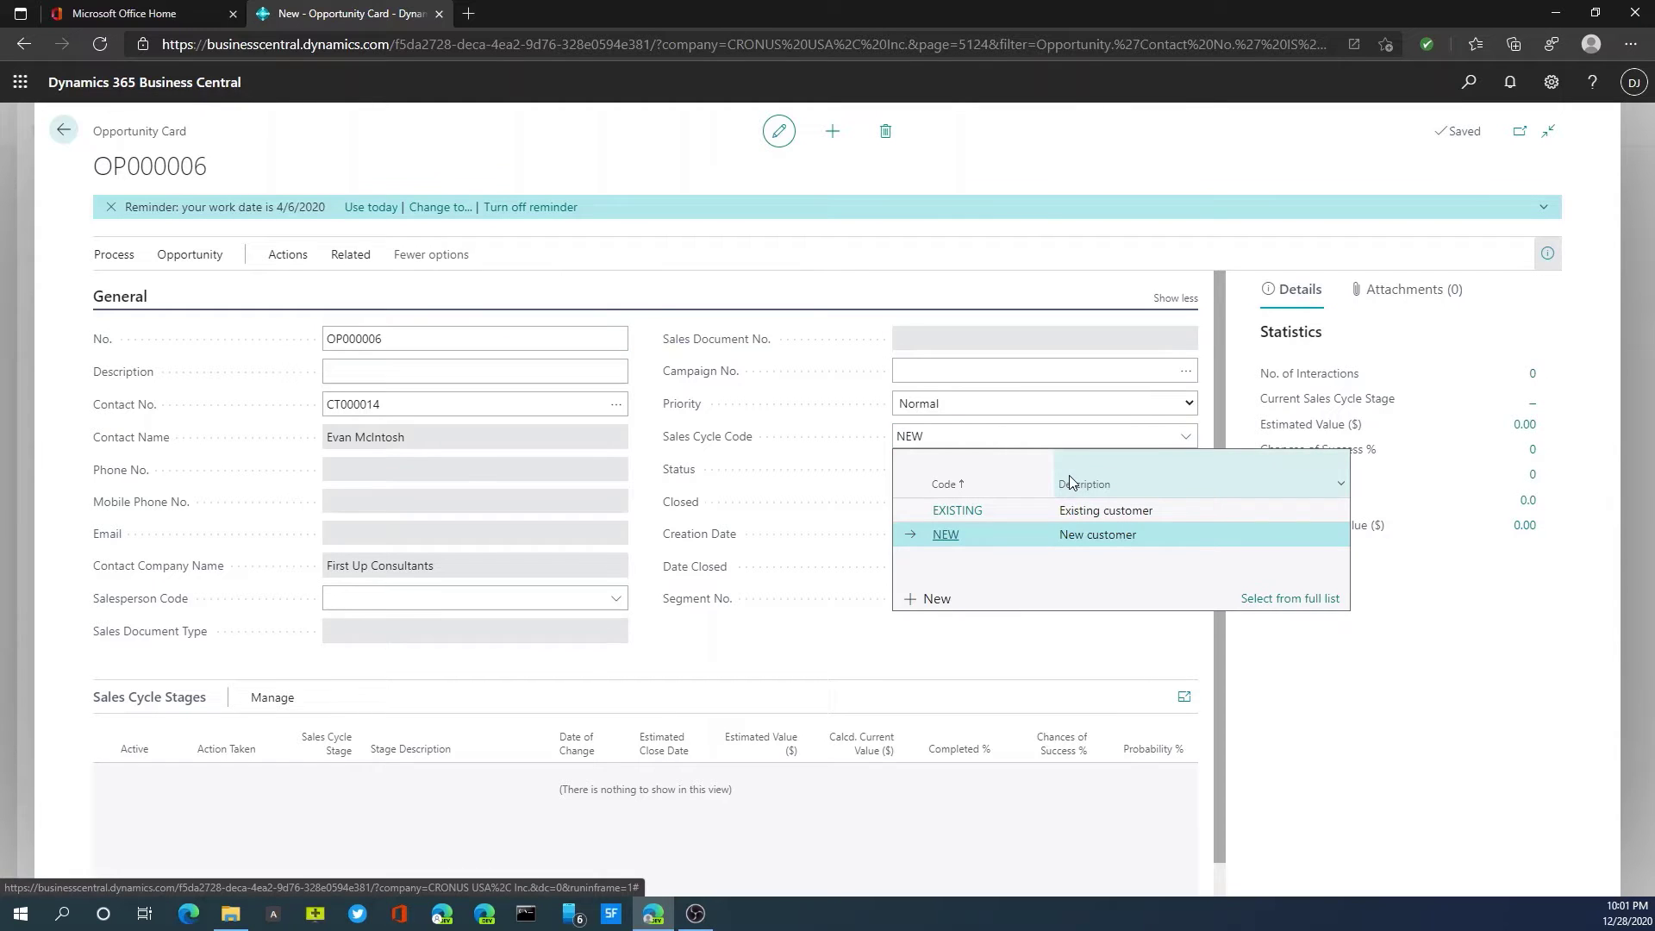
pyautogui.click(996, 515)
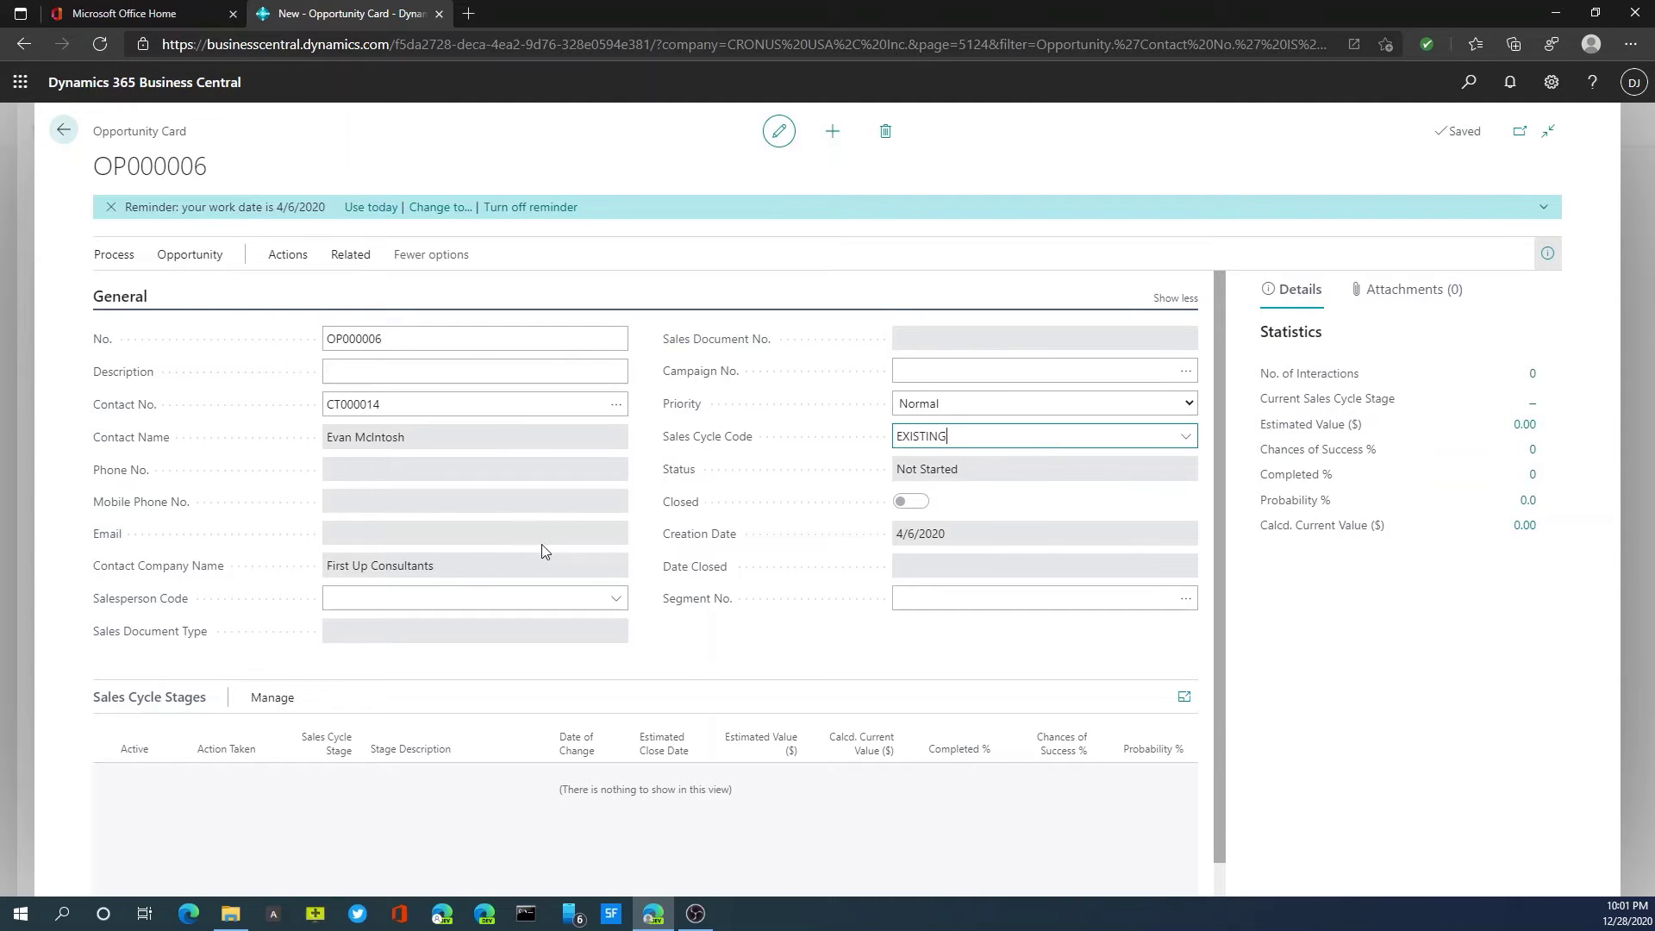
pyautogui.click(407, 370)
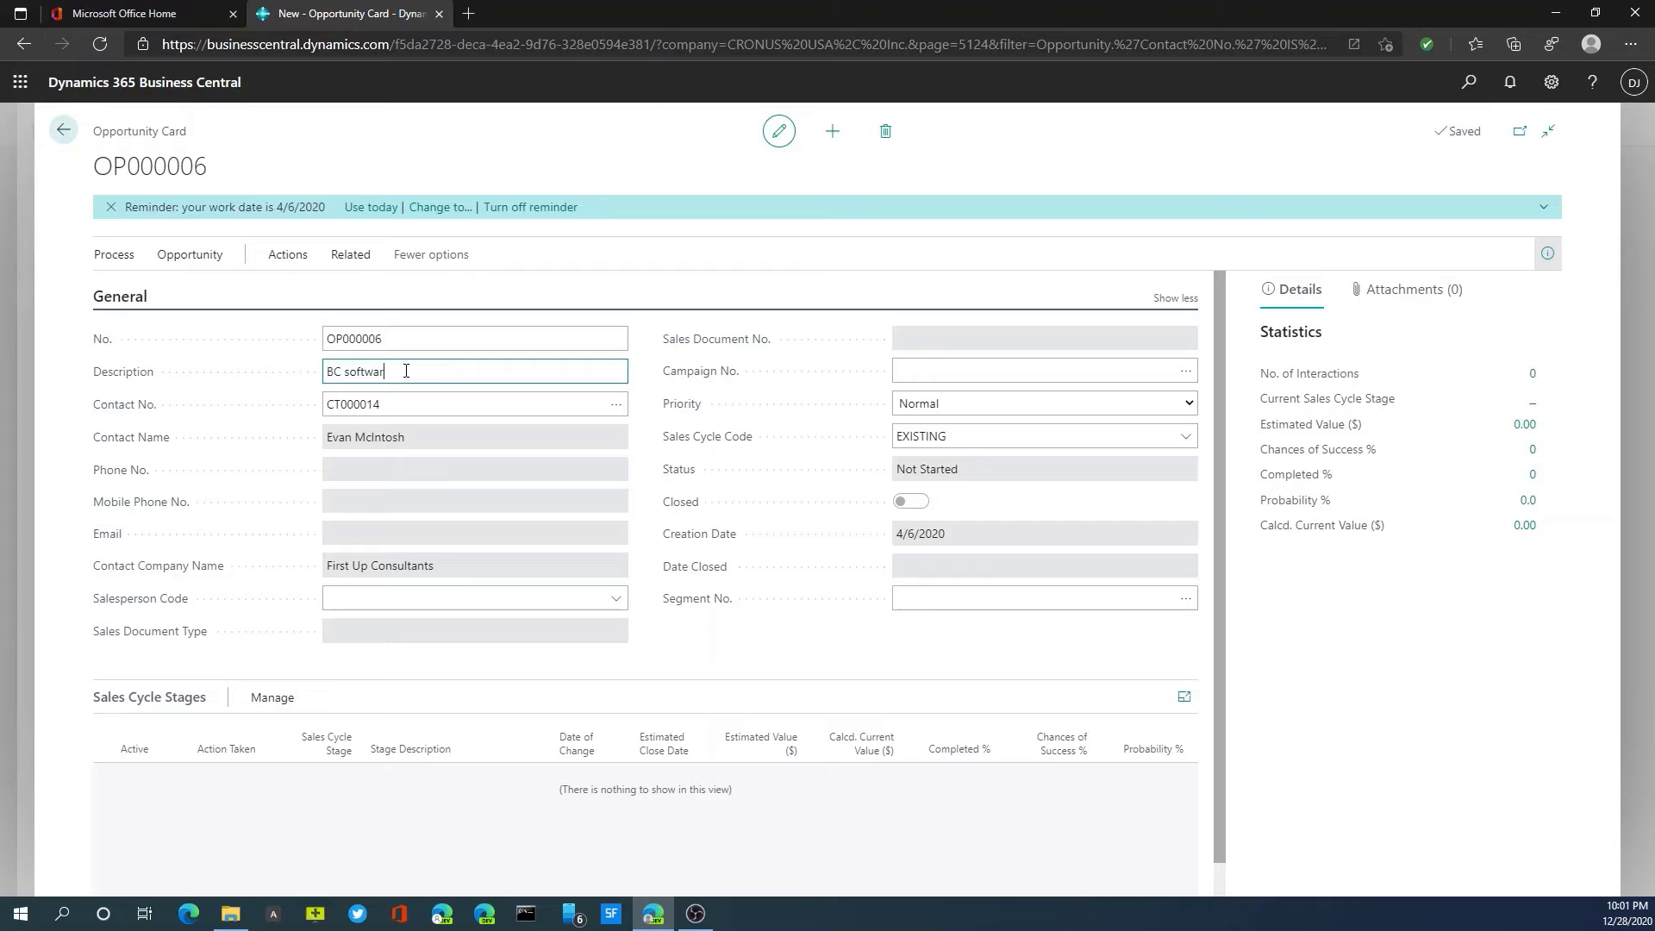
pyautogui.press('Tab')
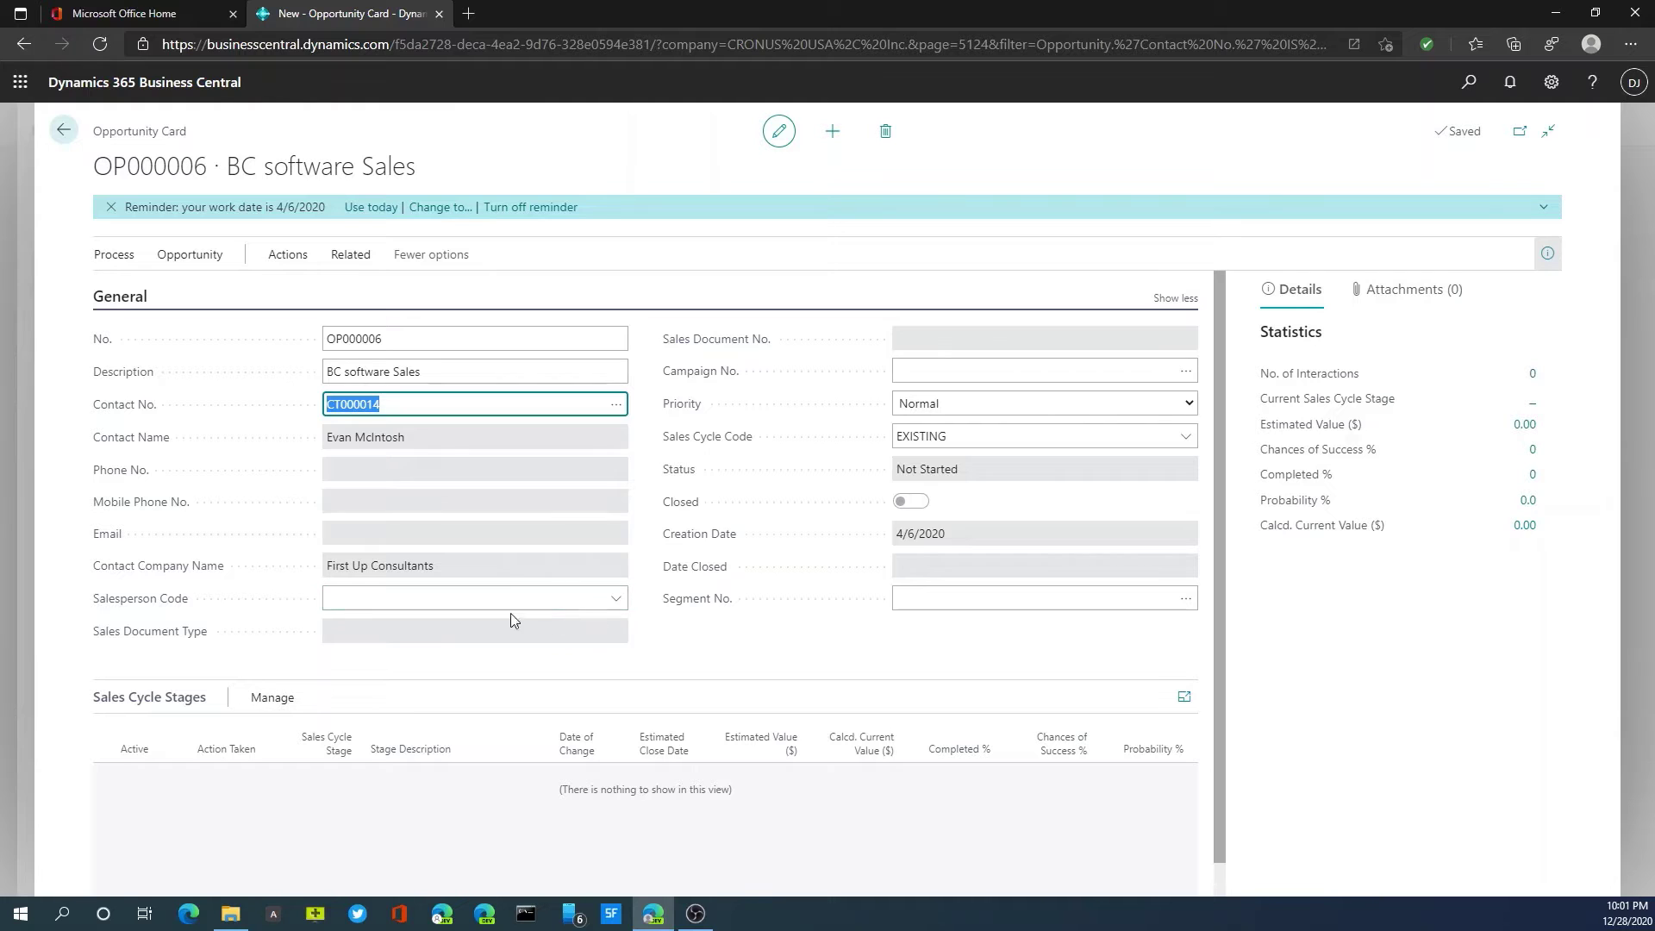
pyautogui.click(614, 601)
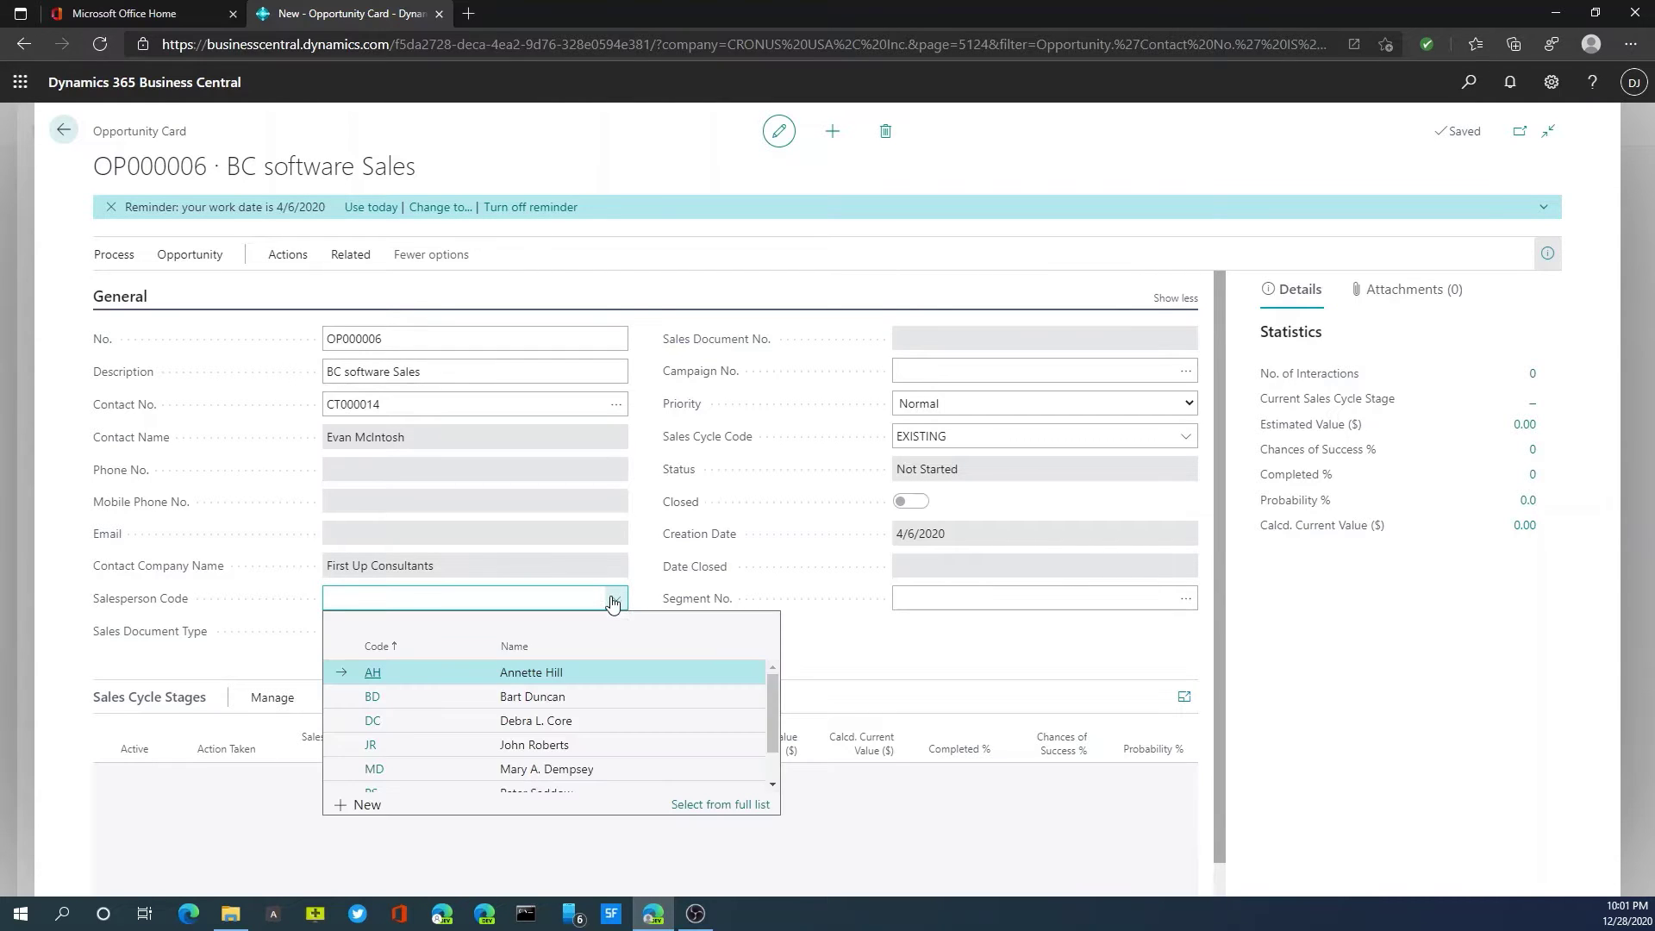
pyautogui.click(378, 744)
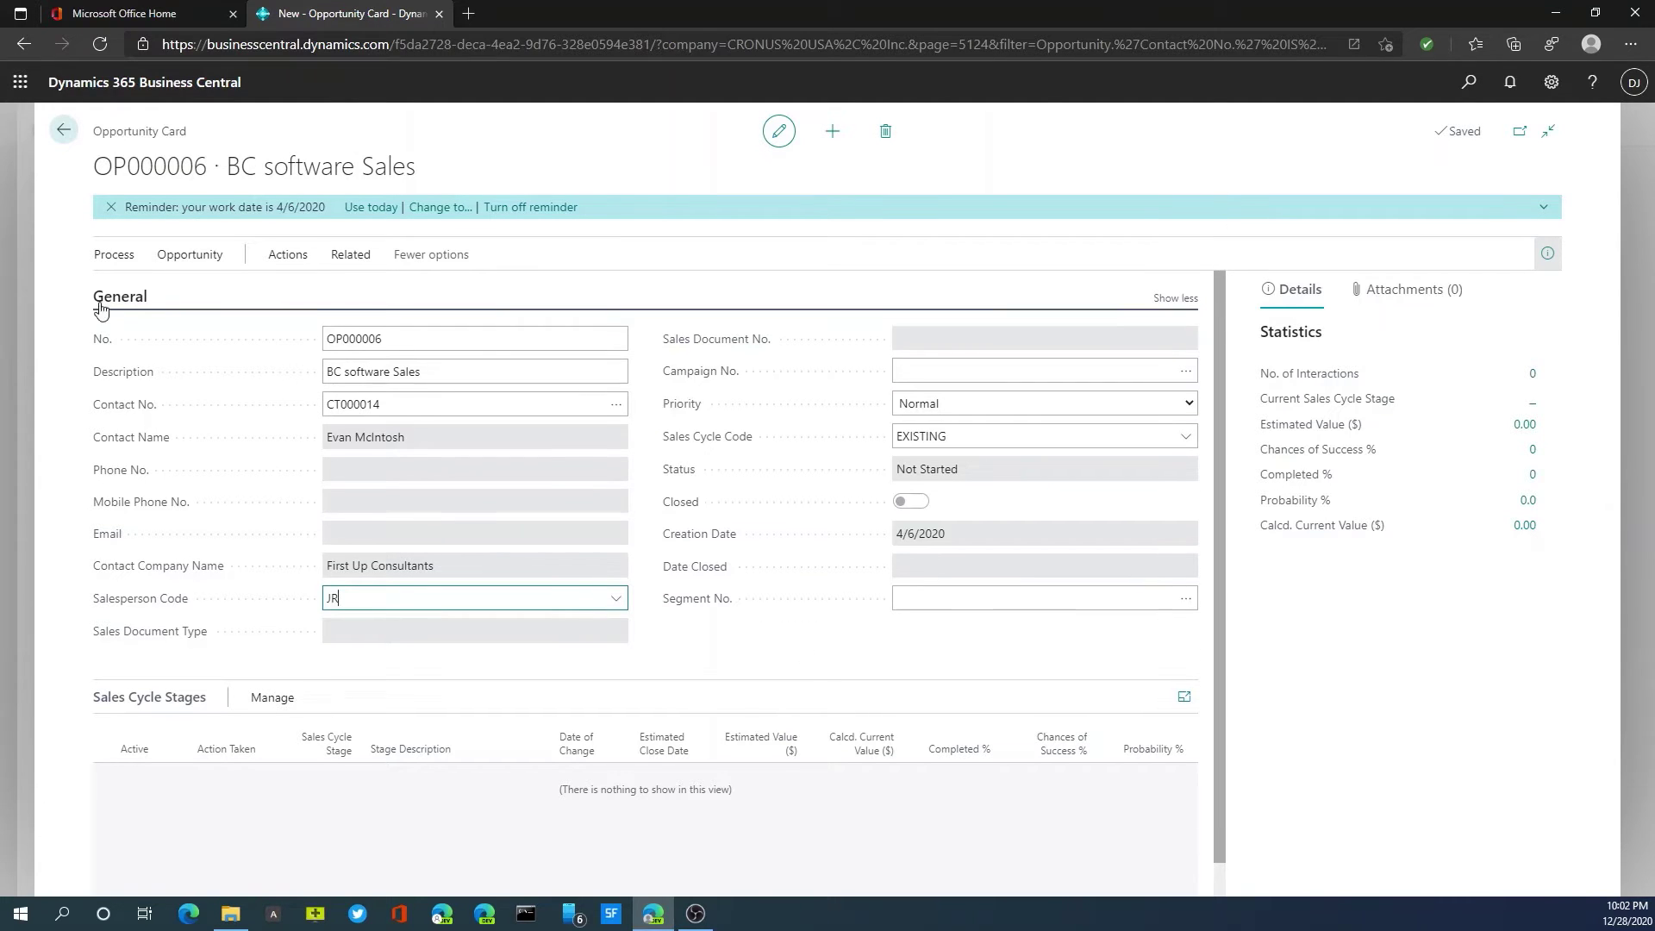
# Activate and confirm the first stage, Initial, putting OP000006 In Progress at 10% chance
pyautogui.click(115, 257)
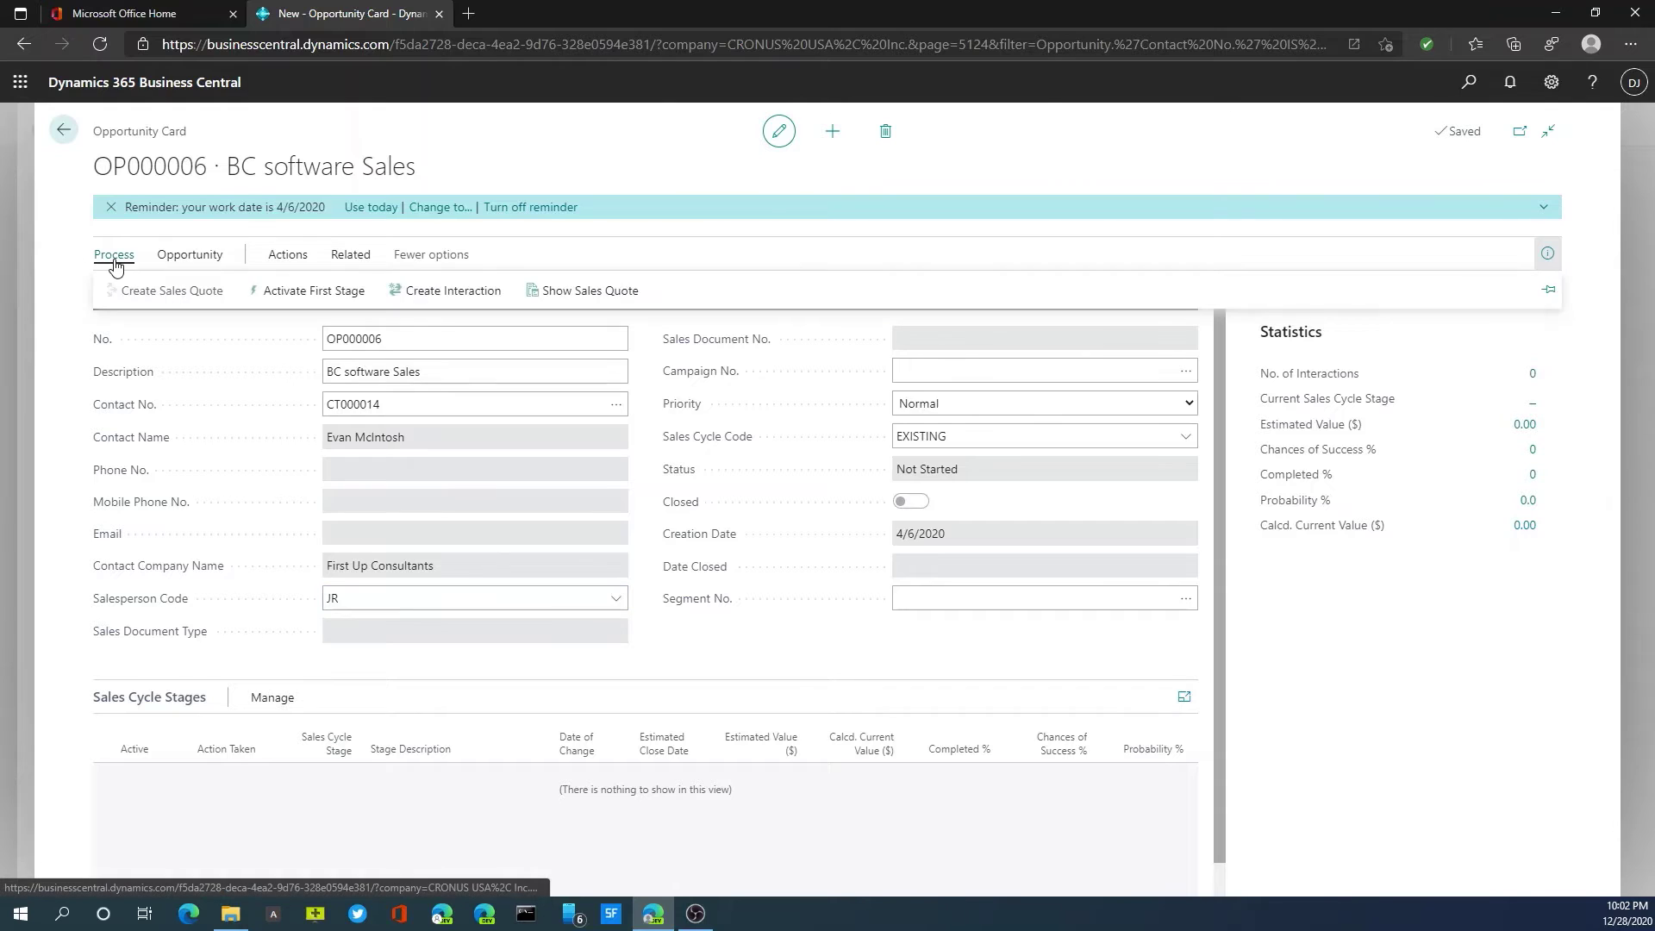
pyautogui.click(323, 292)
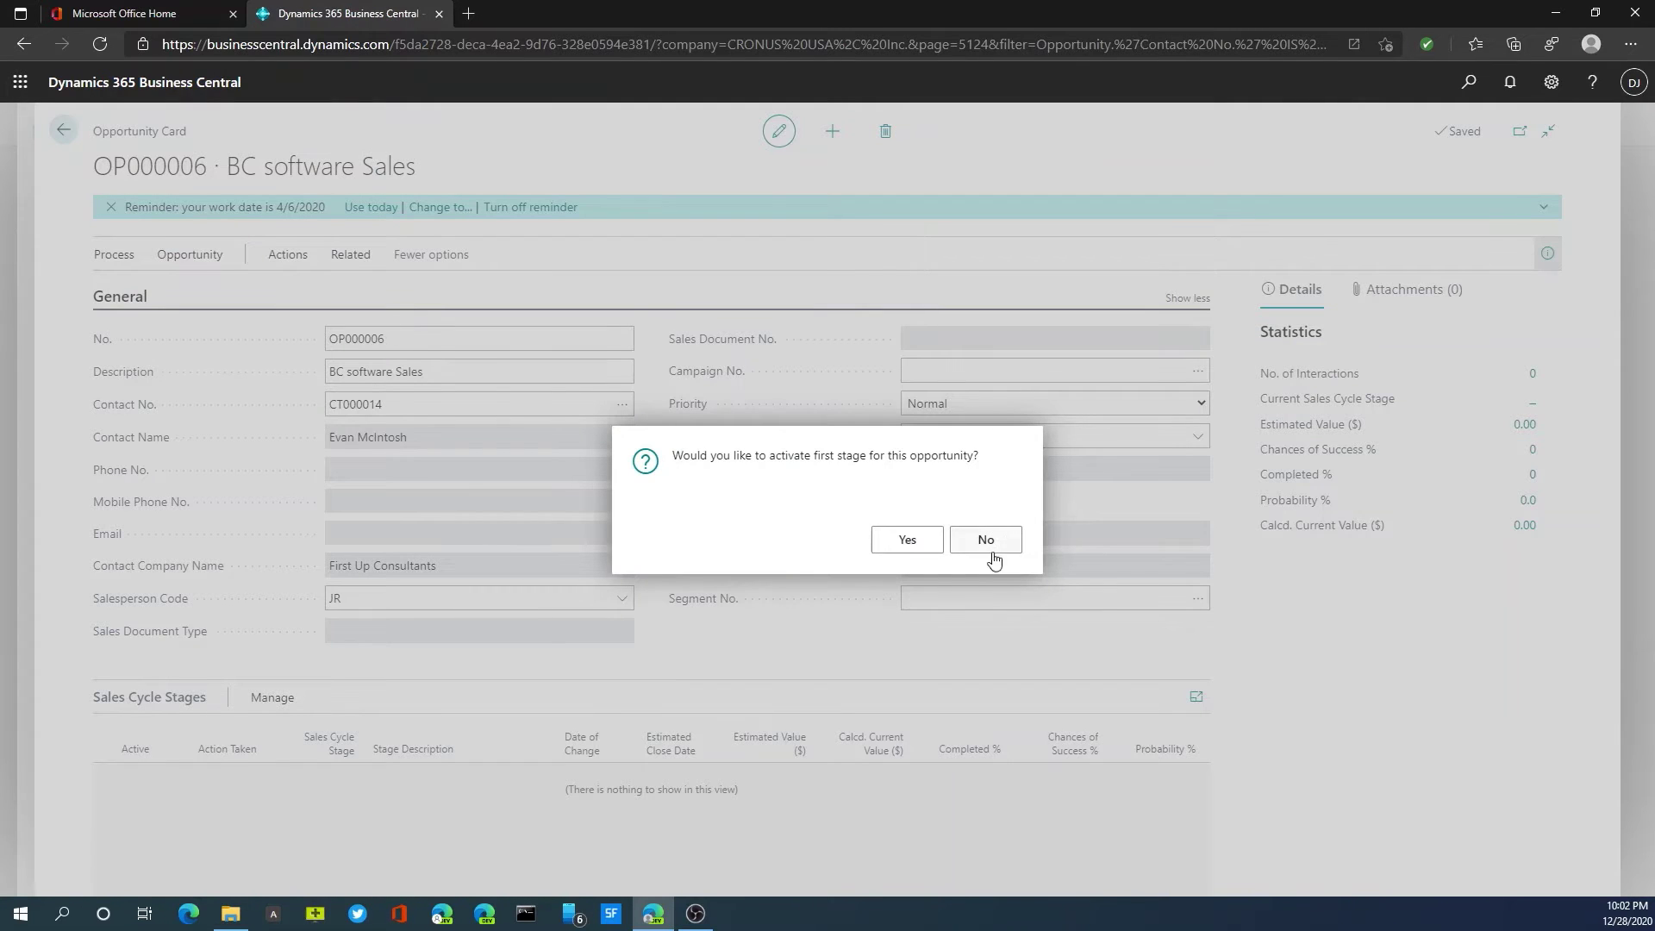
pyautogui.click(907, 540)
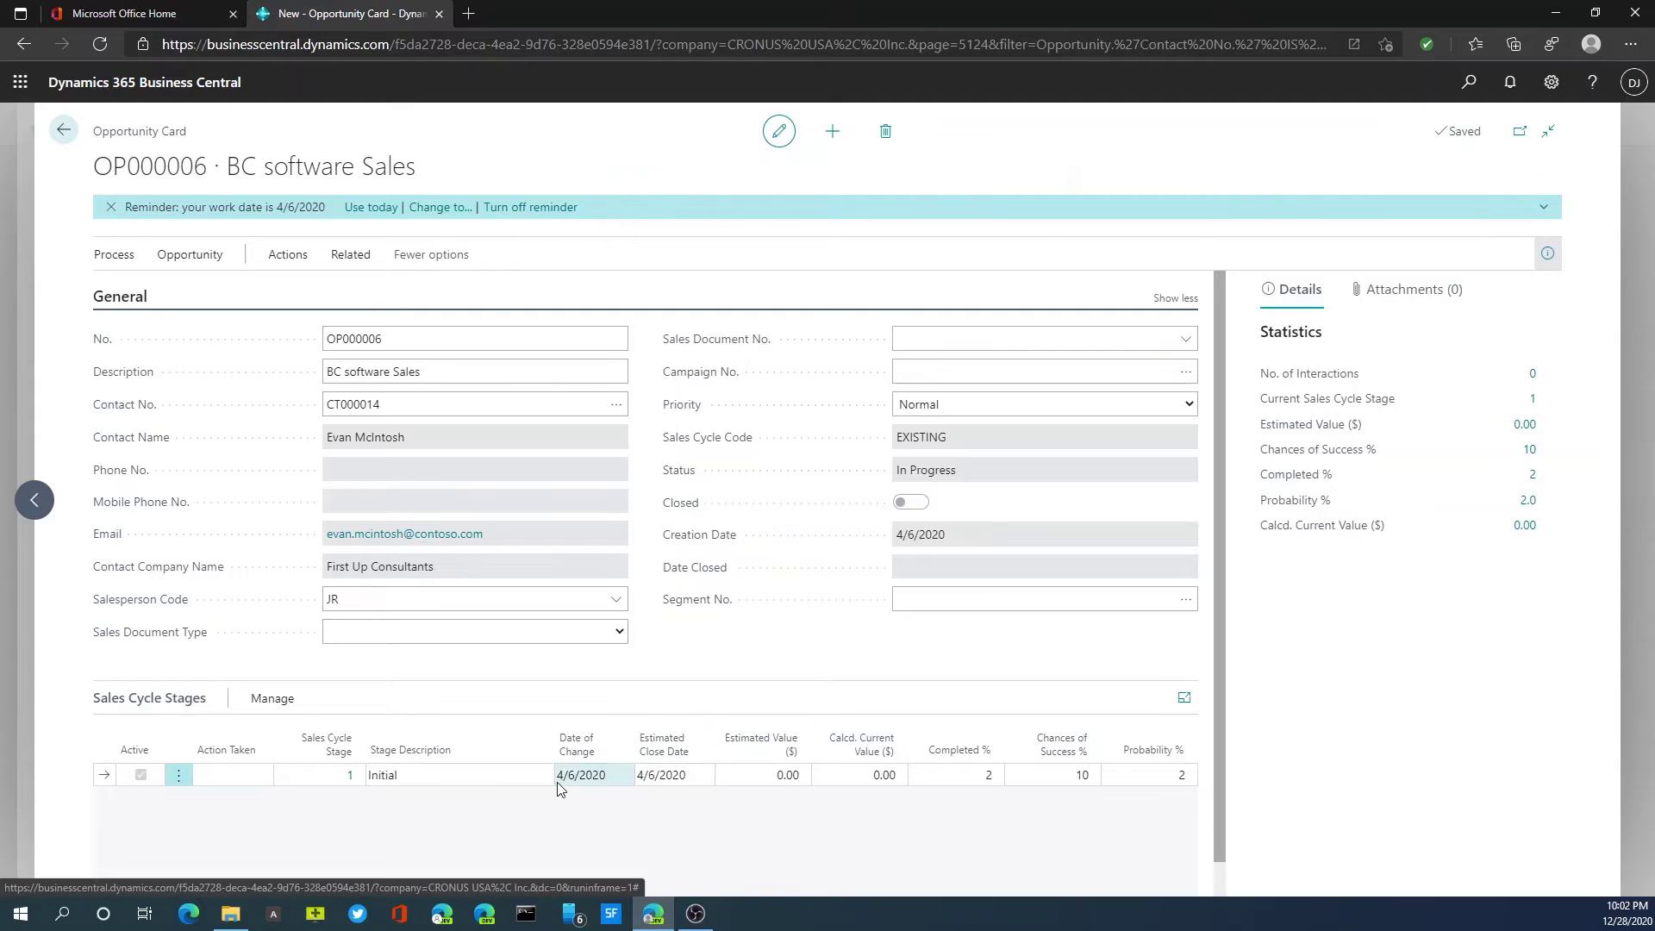
pyautogui.scroll(-1, 424, 771)
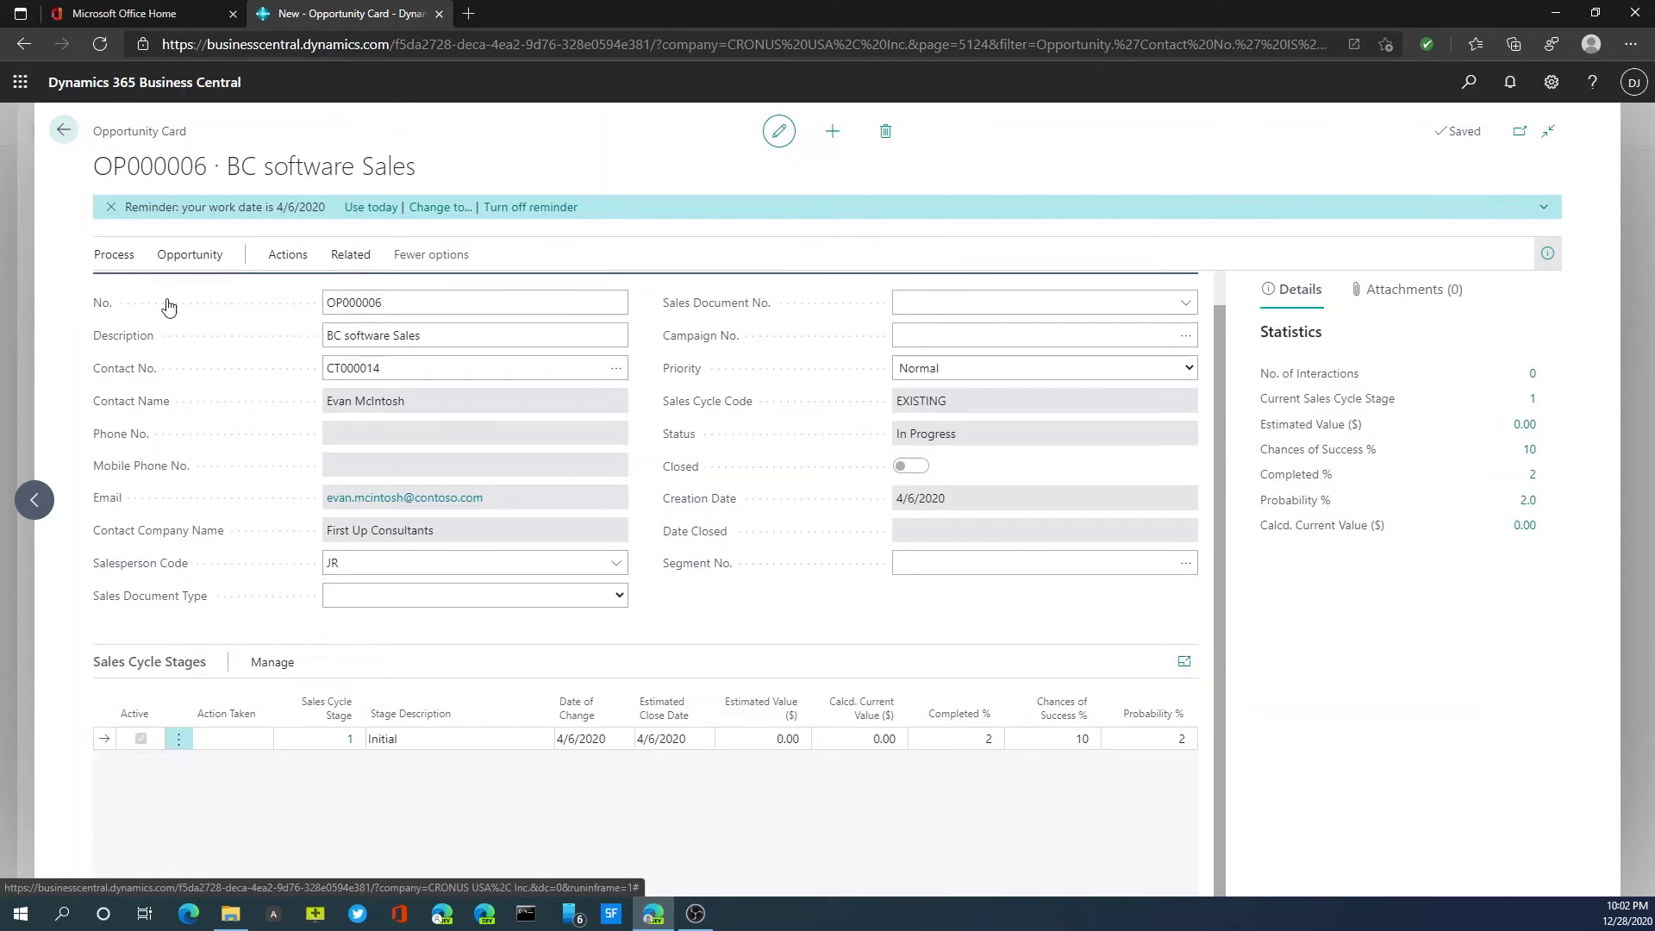
# Record an Update action on the Initial stage with estimated value 5,000.00 and 40% chance of success
pyautogui.click(117, 257)
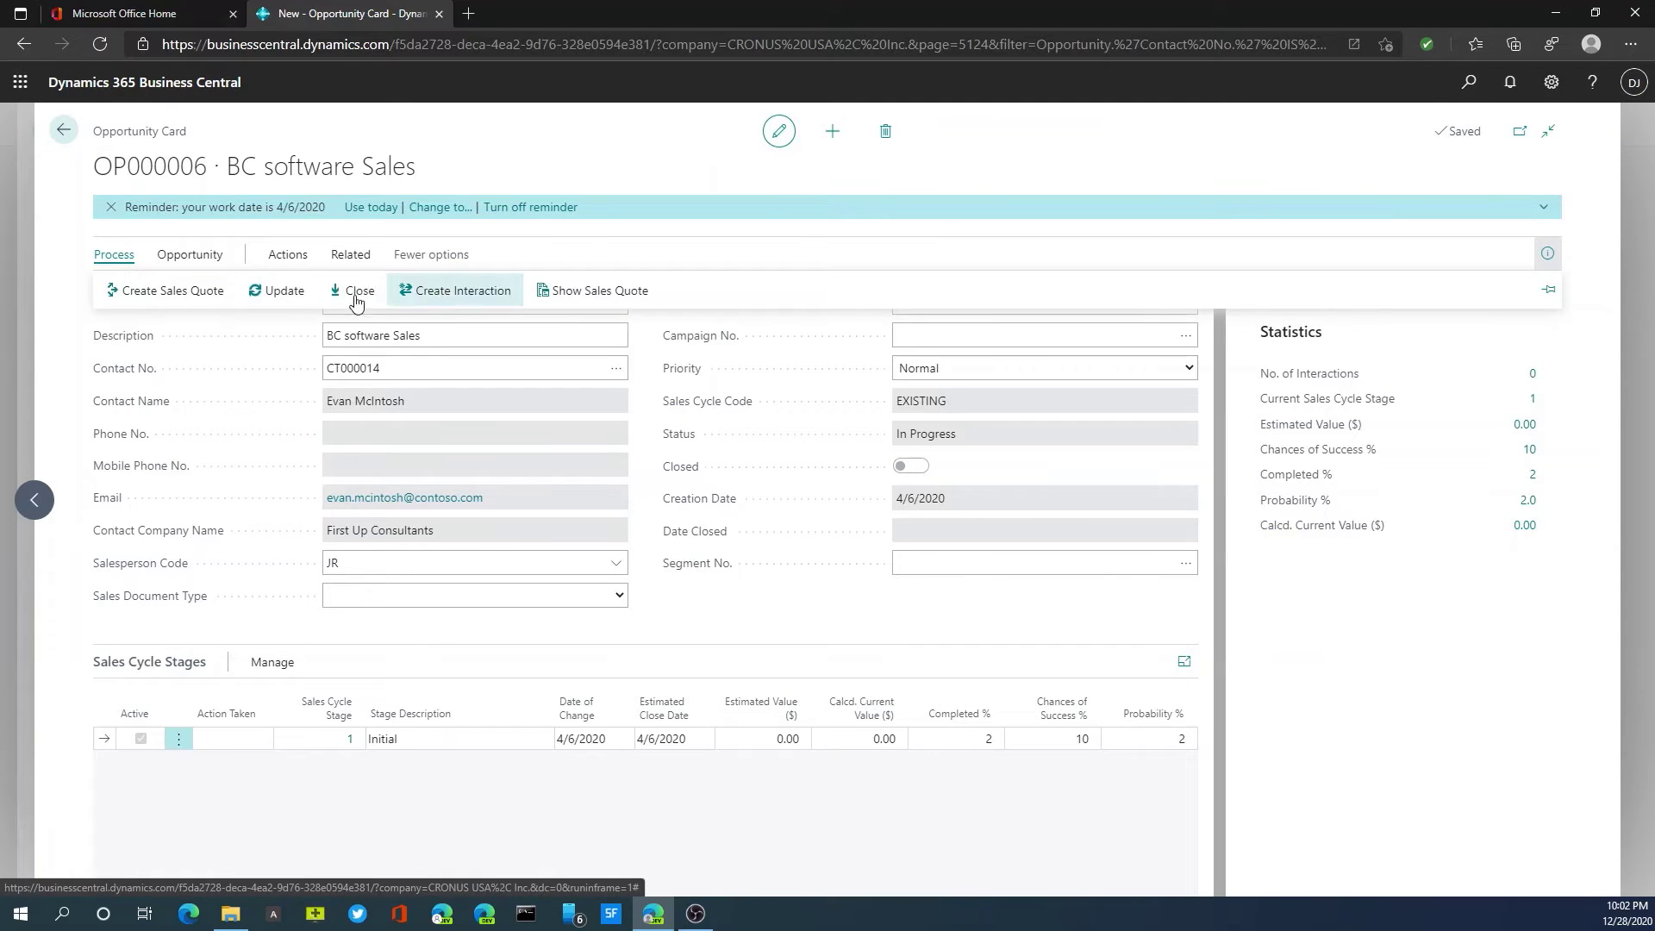
pyautogui.click(285, 292)
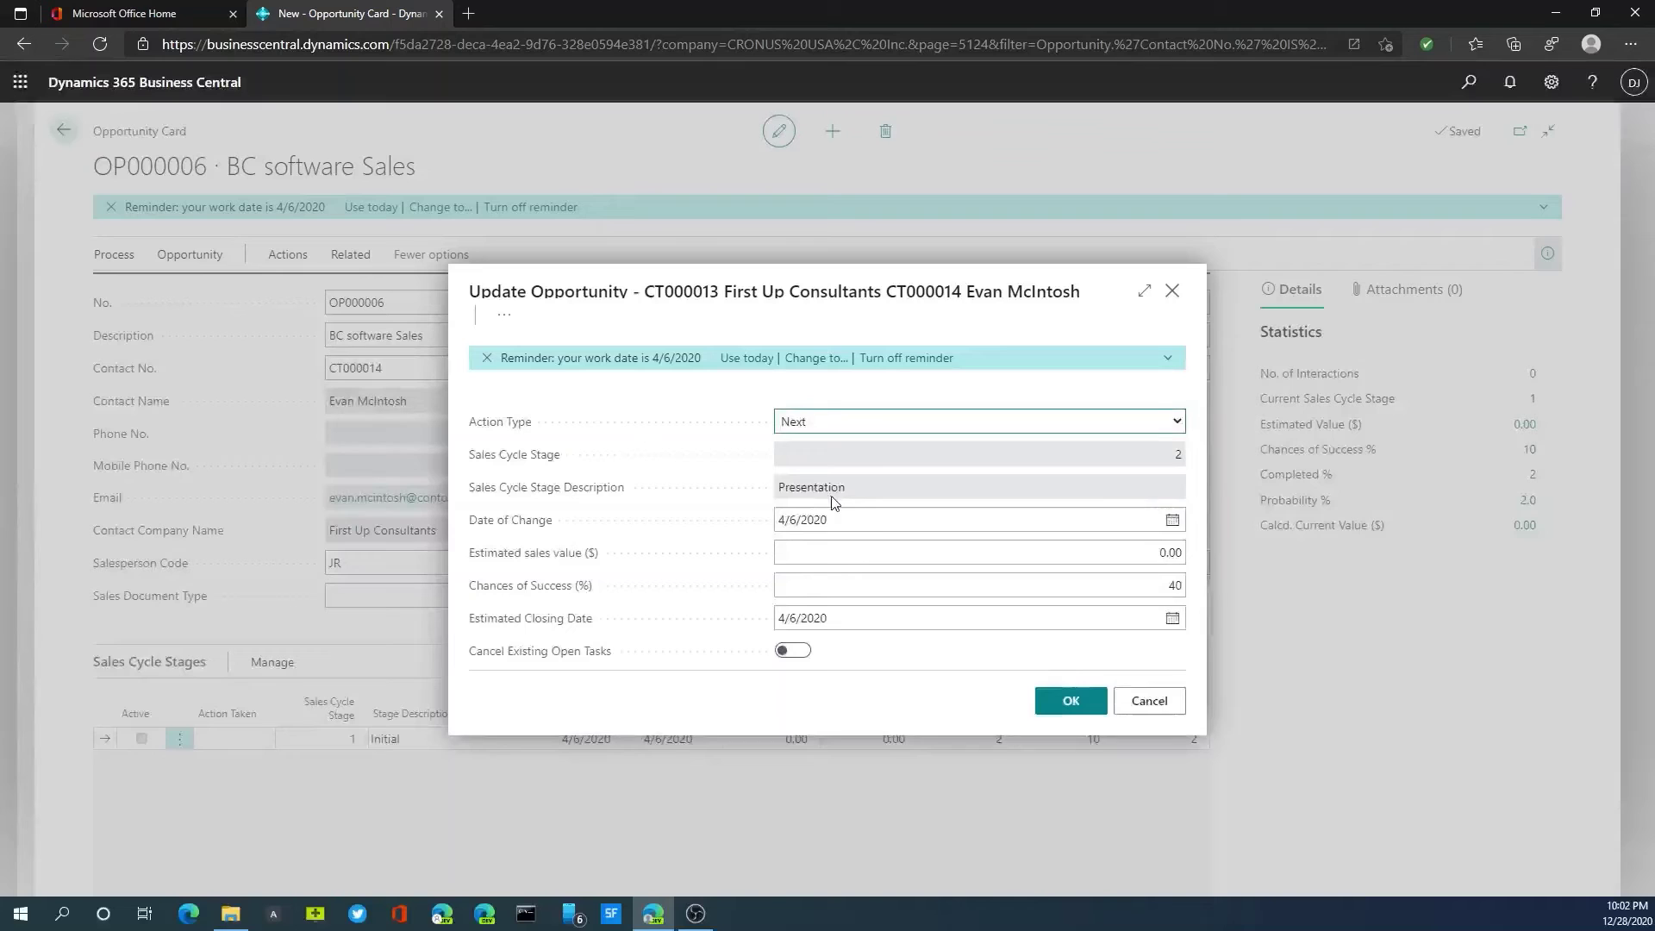
pyautogui.click(864, 422)
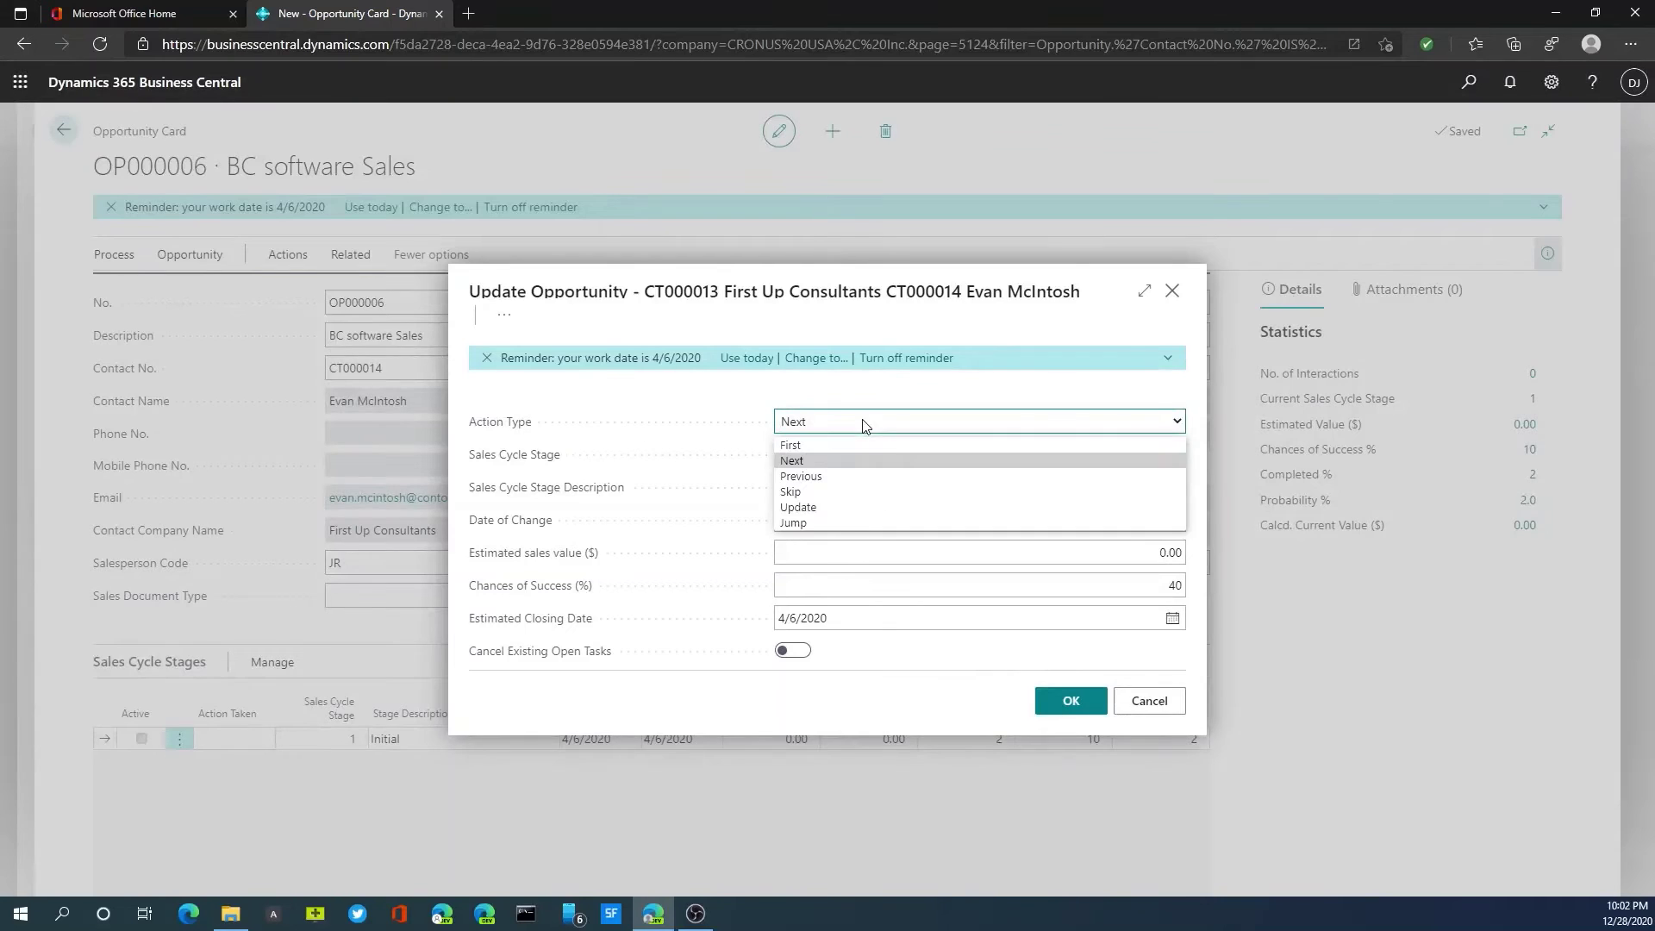
pyautogui.click(822, 515)
pyautogui.click(980, 562)
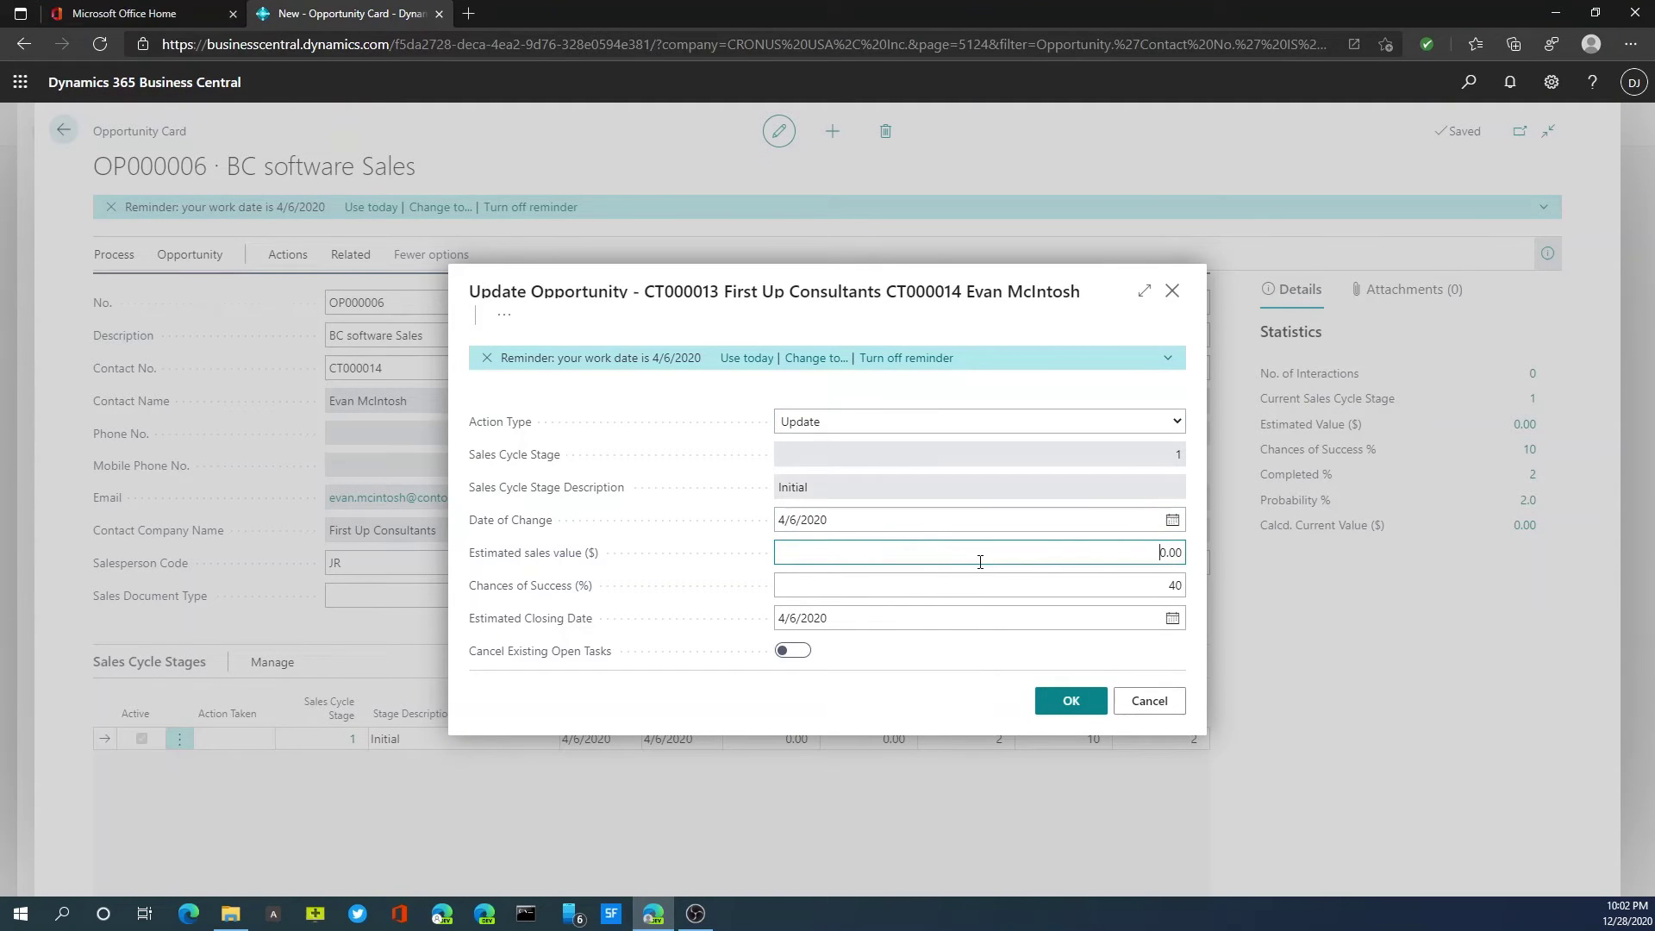
pyautogui.moveTo(980, 562); pyautogui.dragTo(1197, 577)
pyautogui.write('50000')
pyautogui.click(1106, 590)
pyautogui.moveTo(1105, 590); pyautogui.dragTo(1208, 595)
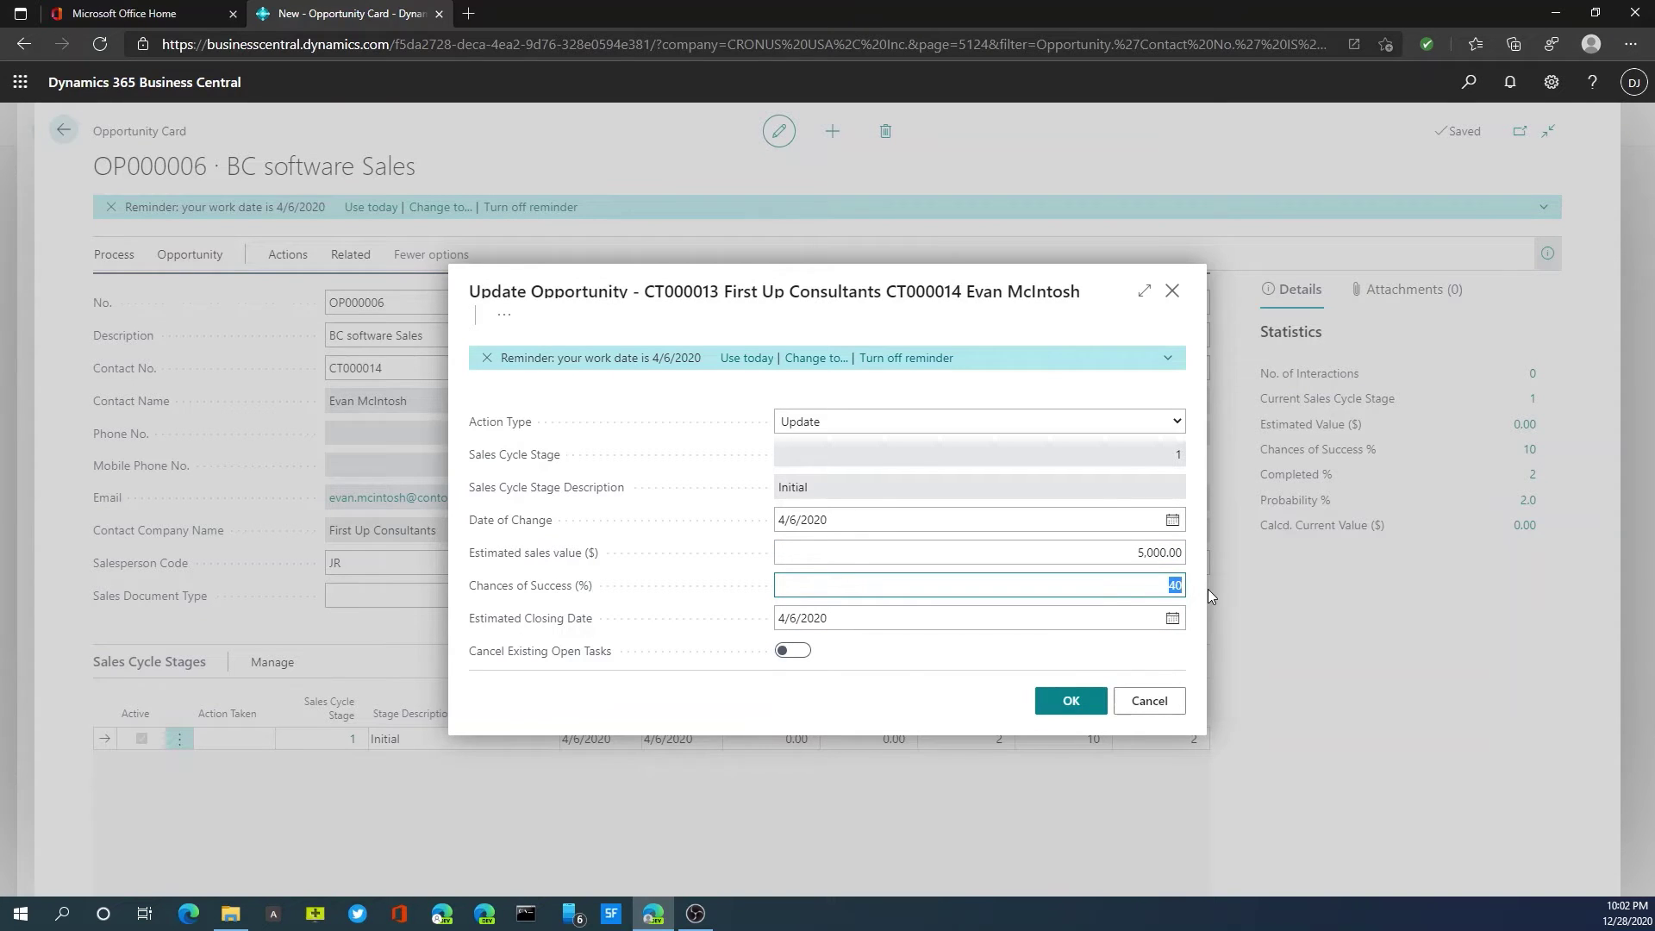
pyautogui.write('40')
pyautogui.click(1071, 700)
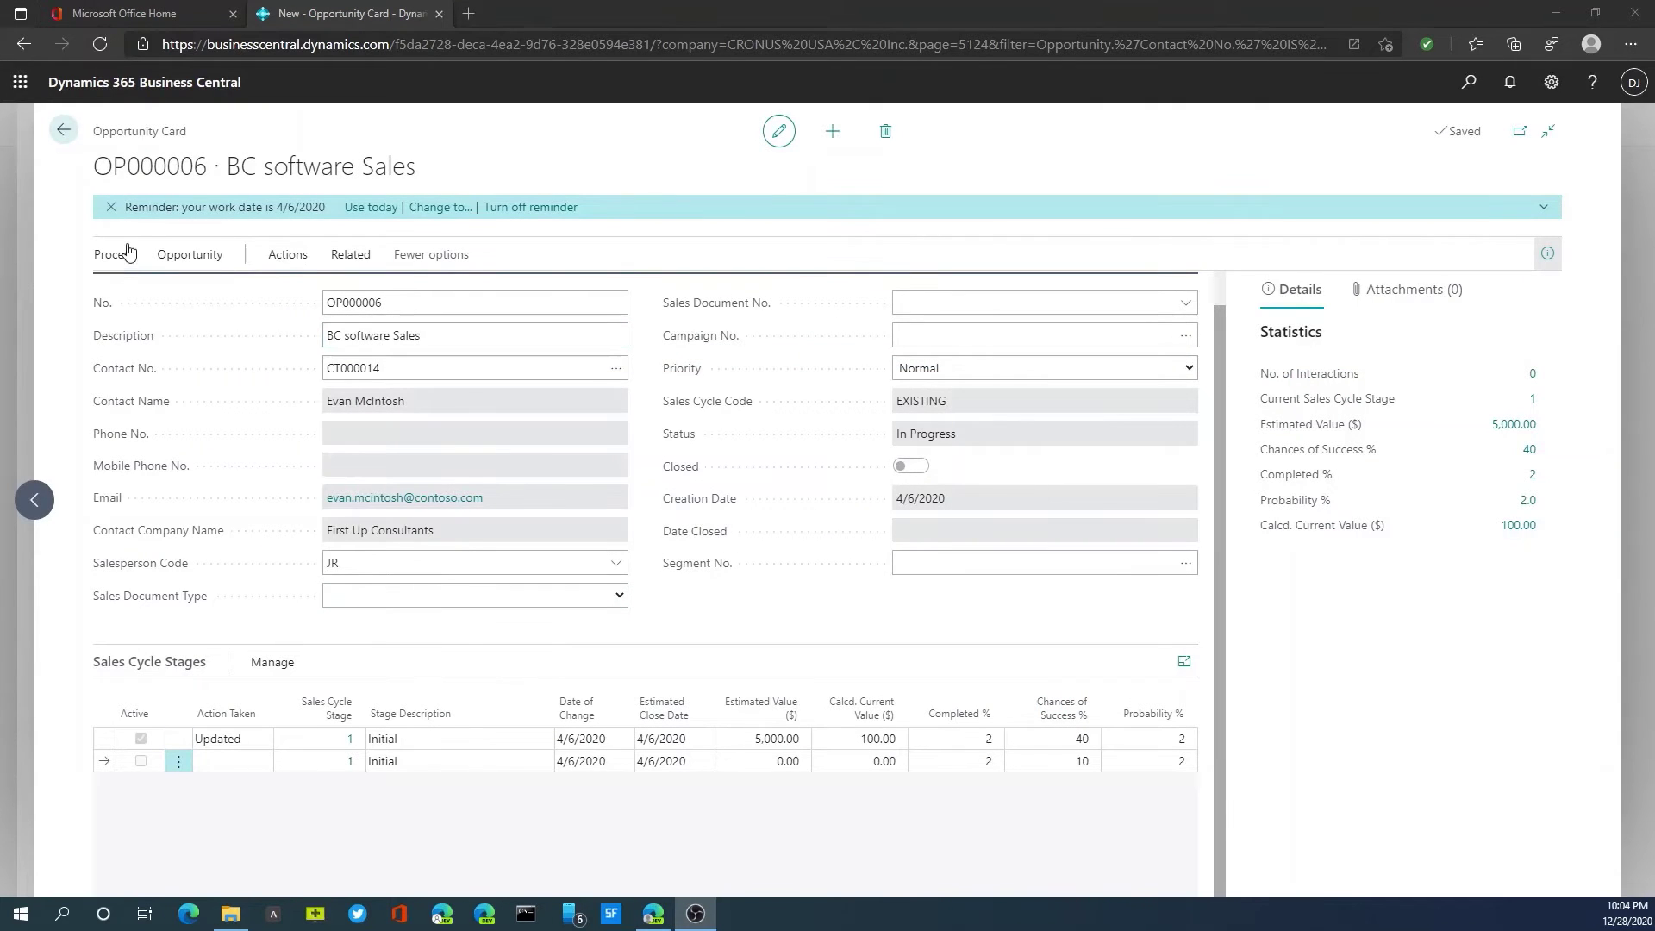
# Run a Next stage update to Presentation (stage 2), changing chances of success from 40 to 50%
pyautogui.click(119, 266)
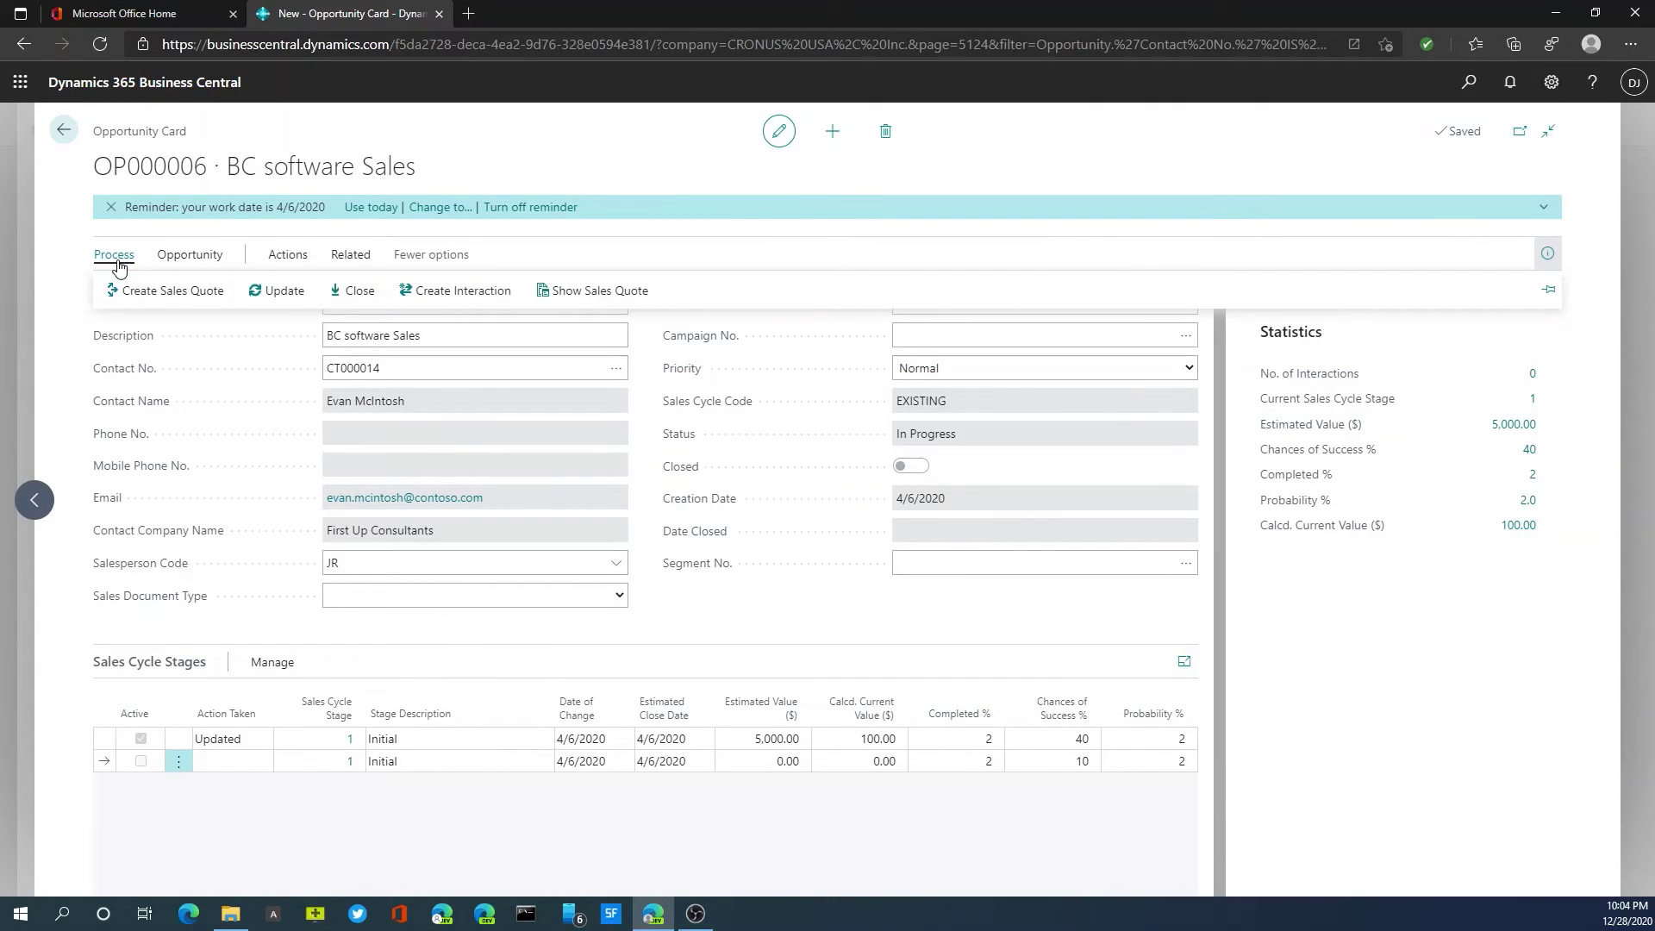
pyautogui.click(275, 293)
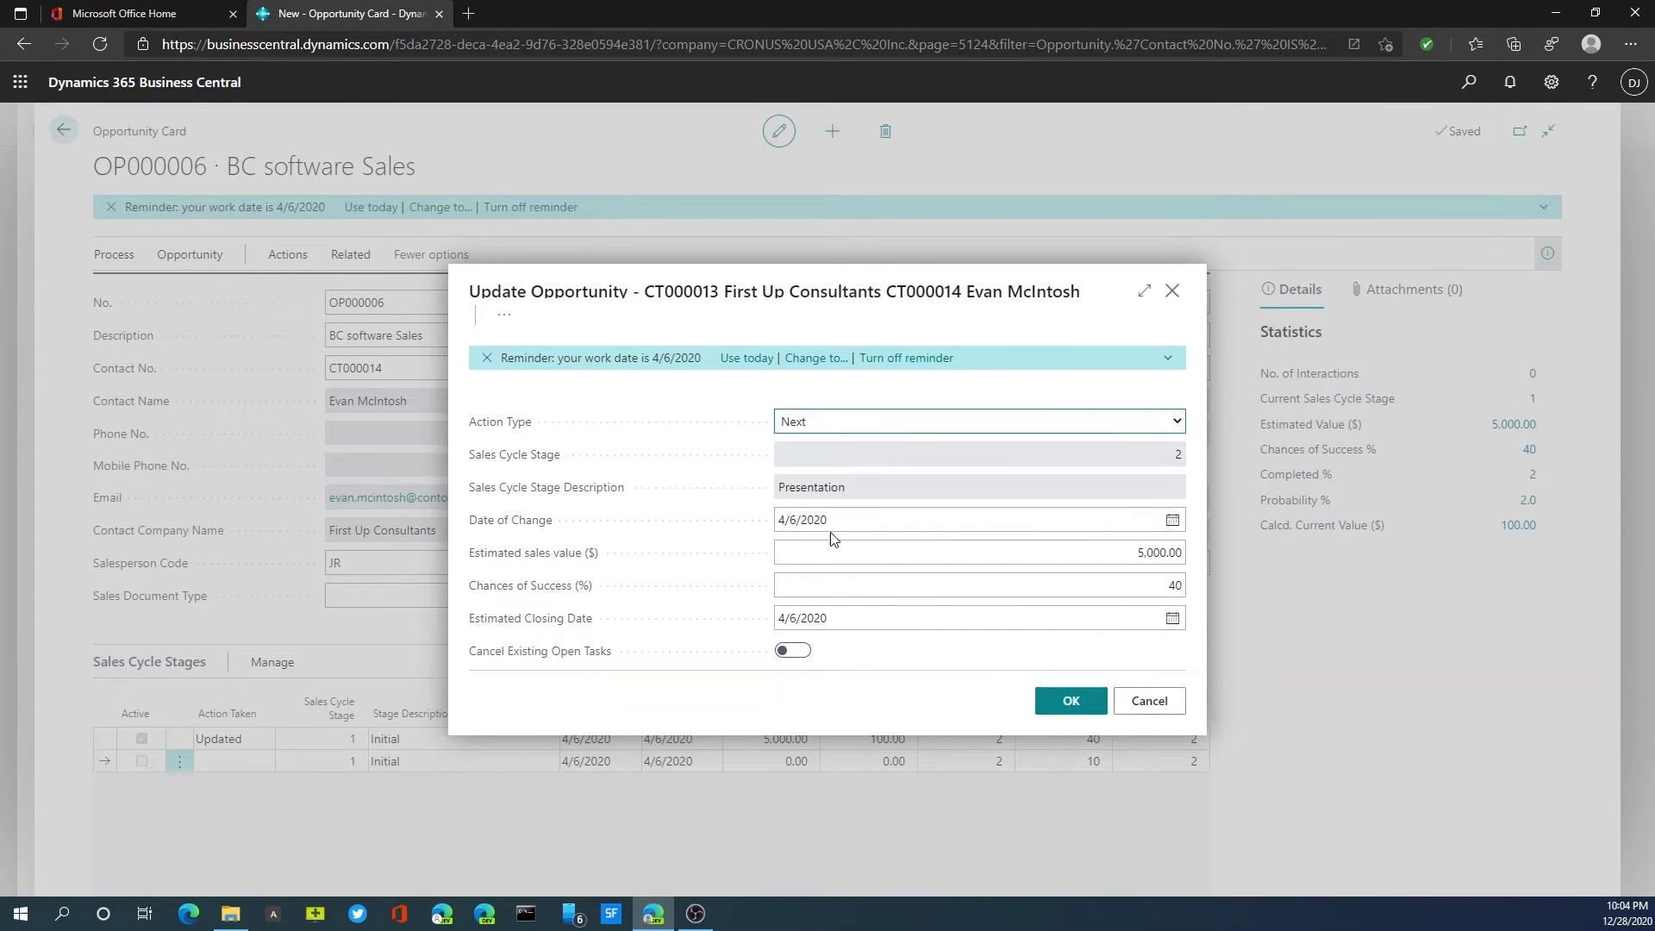
pyautogui.click(1175, 585)
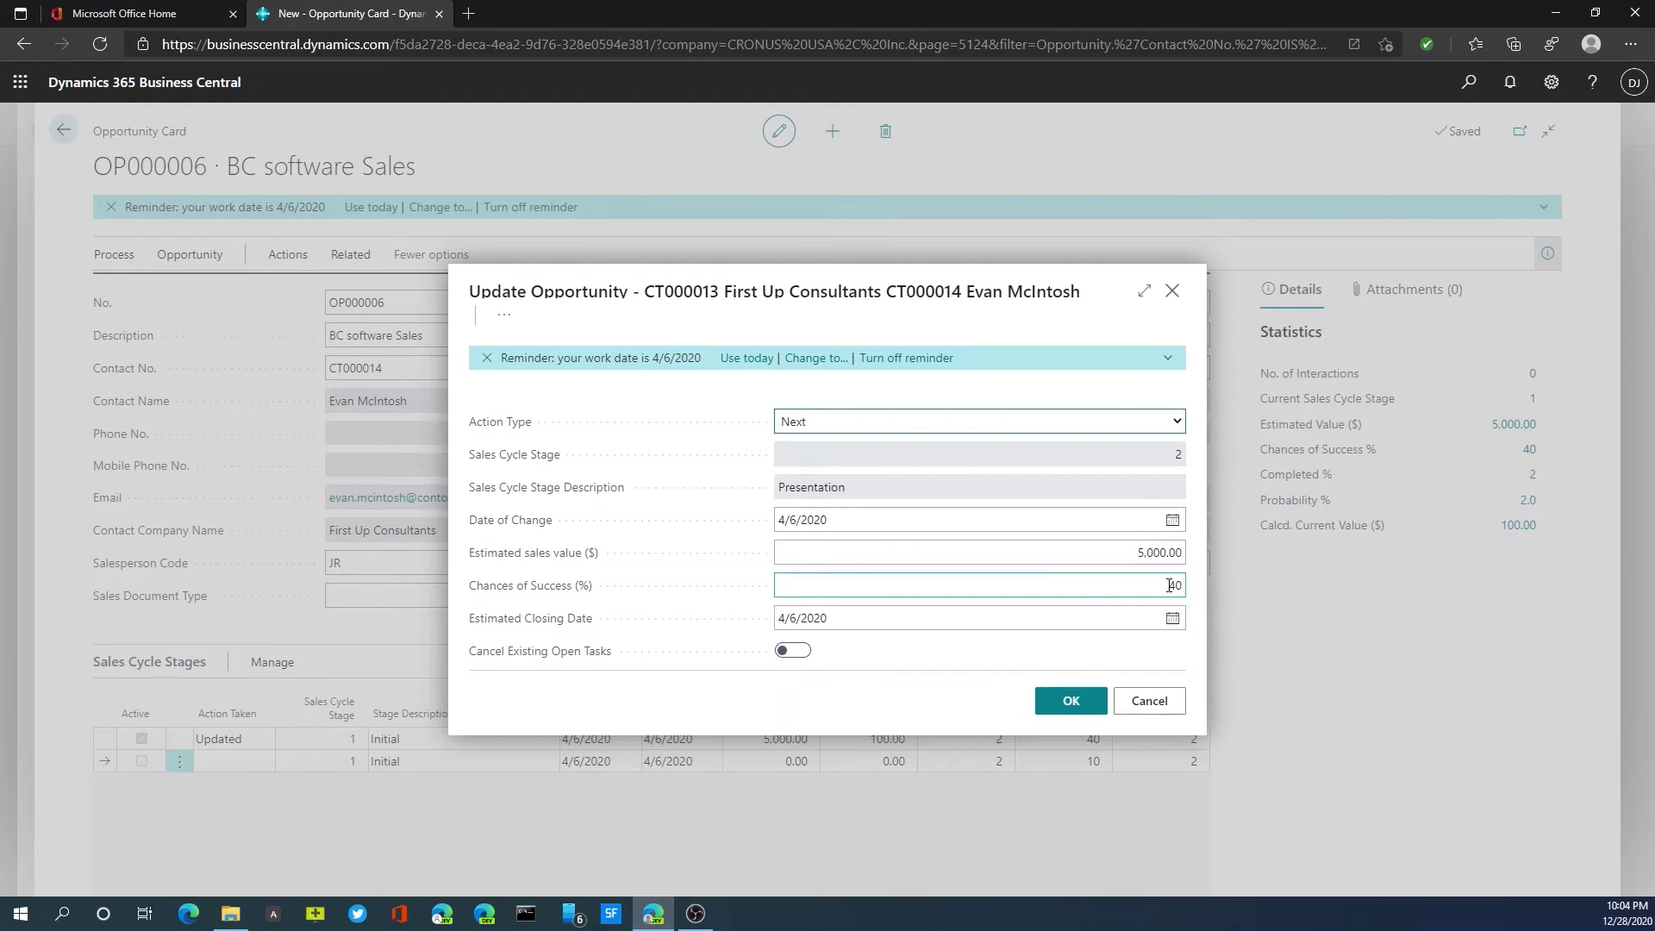
pyautogui.moveTo(1169, 585); pyautogui.dragTo(1187, 586)
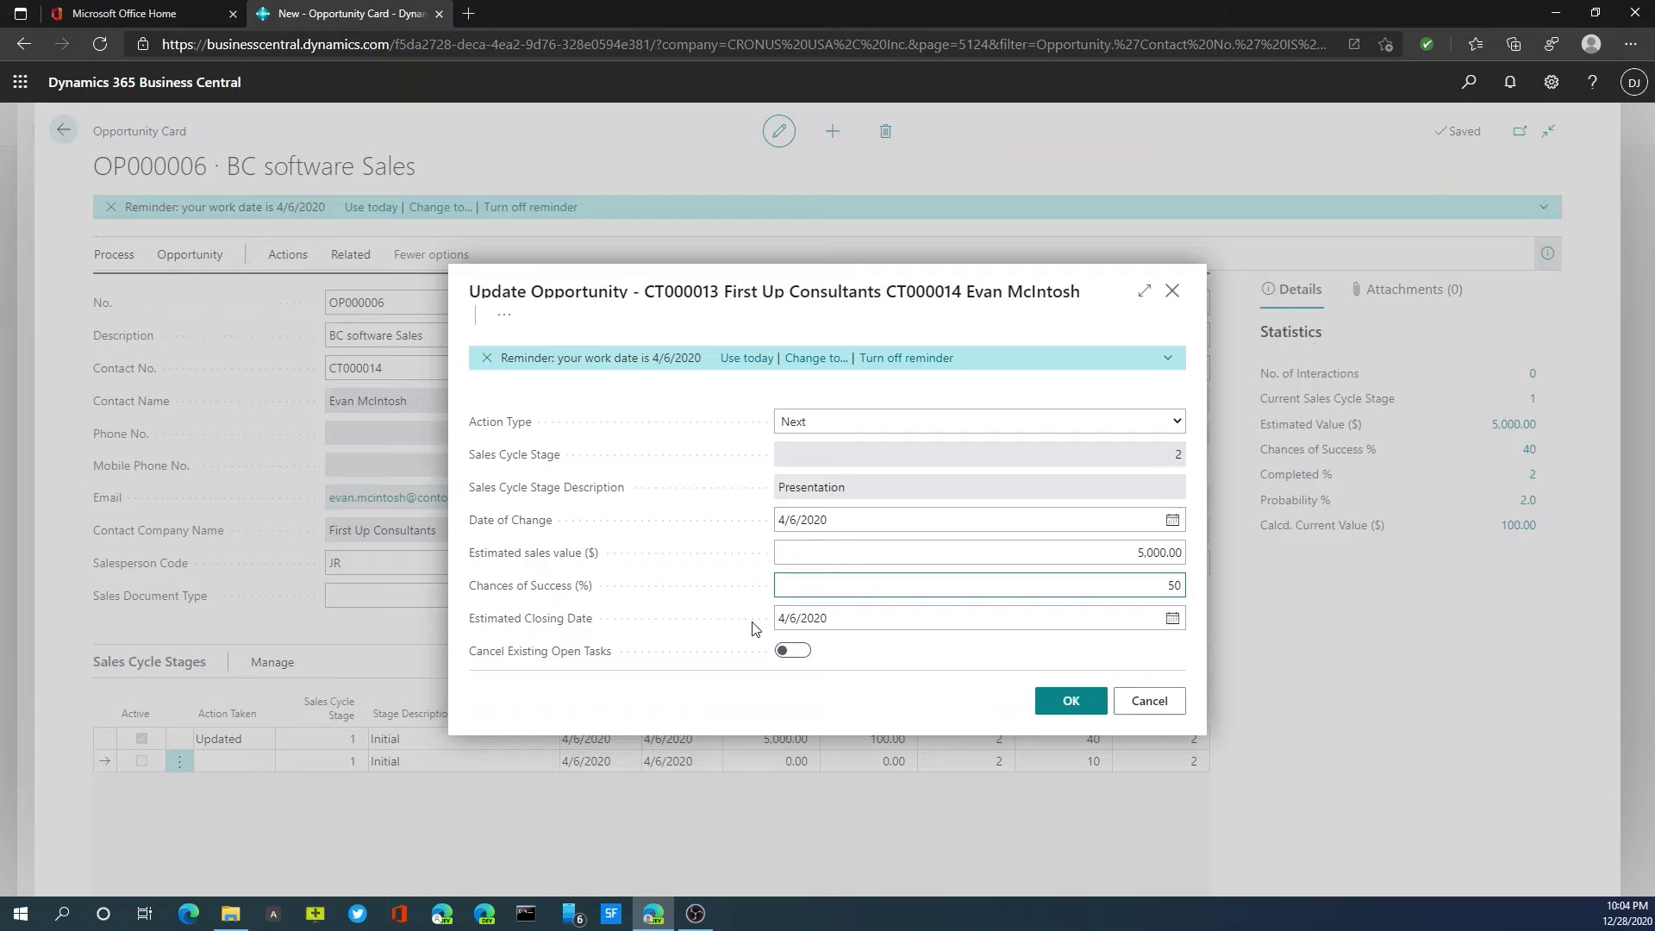
pyautogui.click(1060, 706)
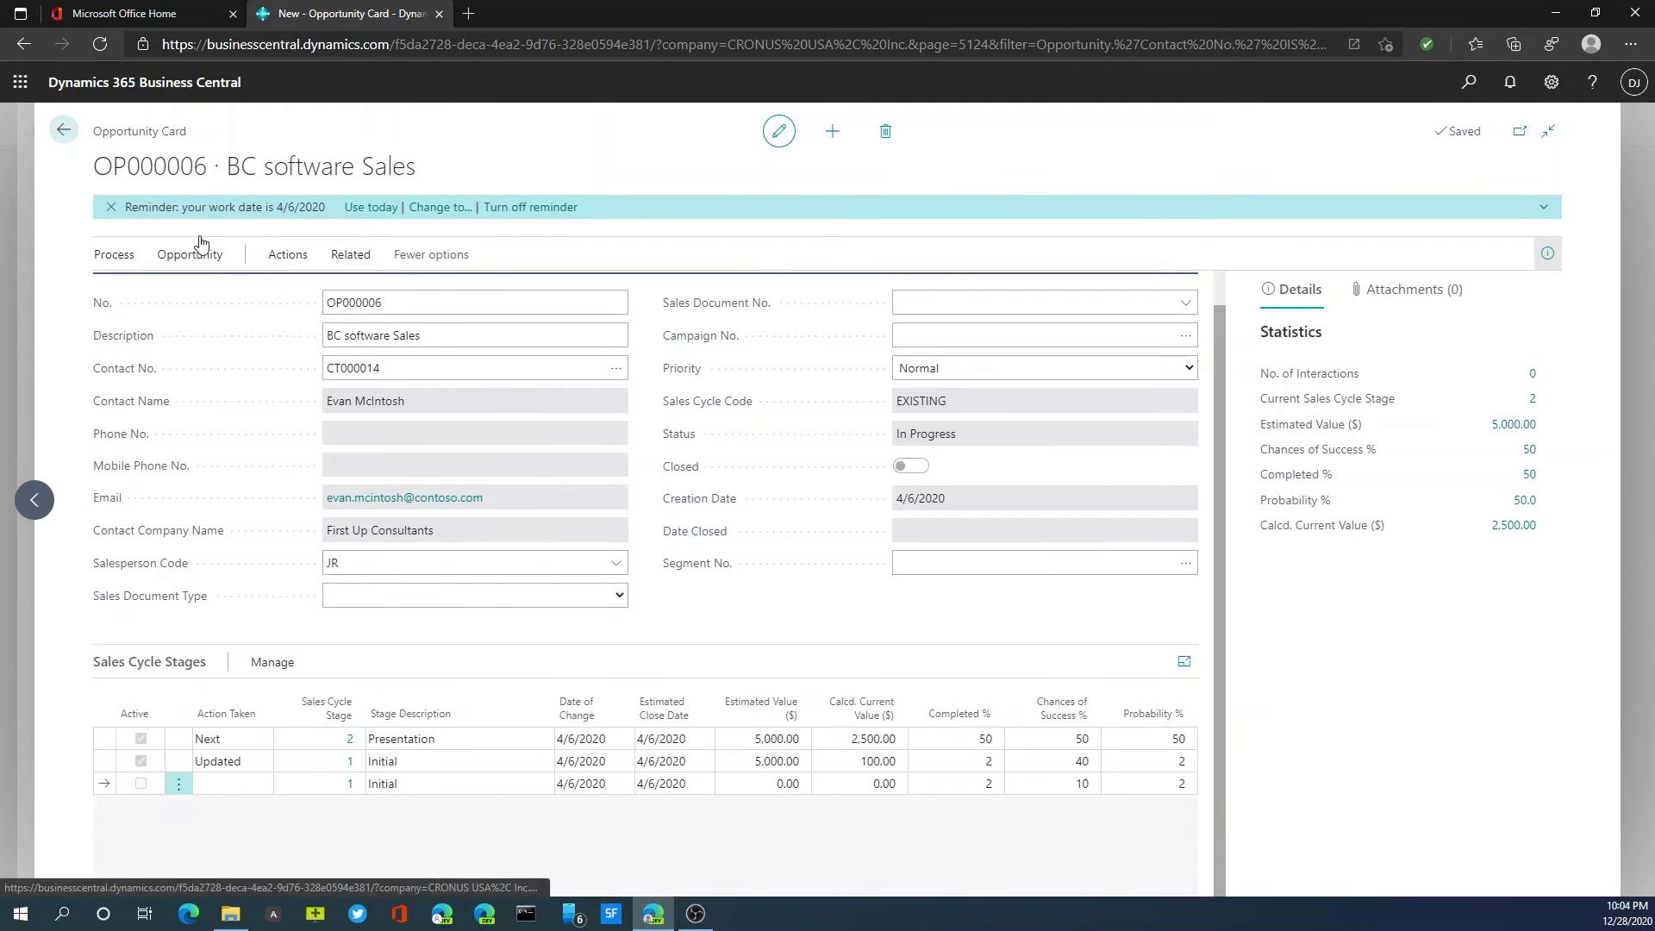
# Return to the sales Role Center and open the Open Opportunities list
pyautogui.click(63, 131)
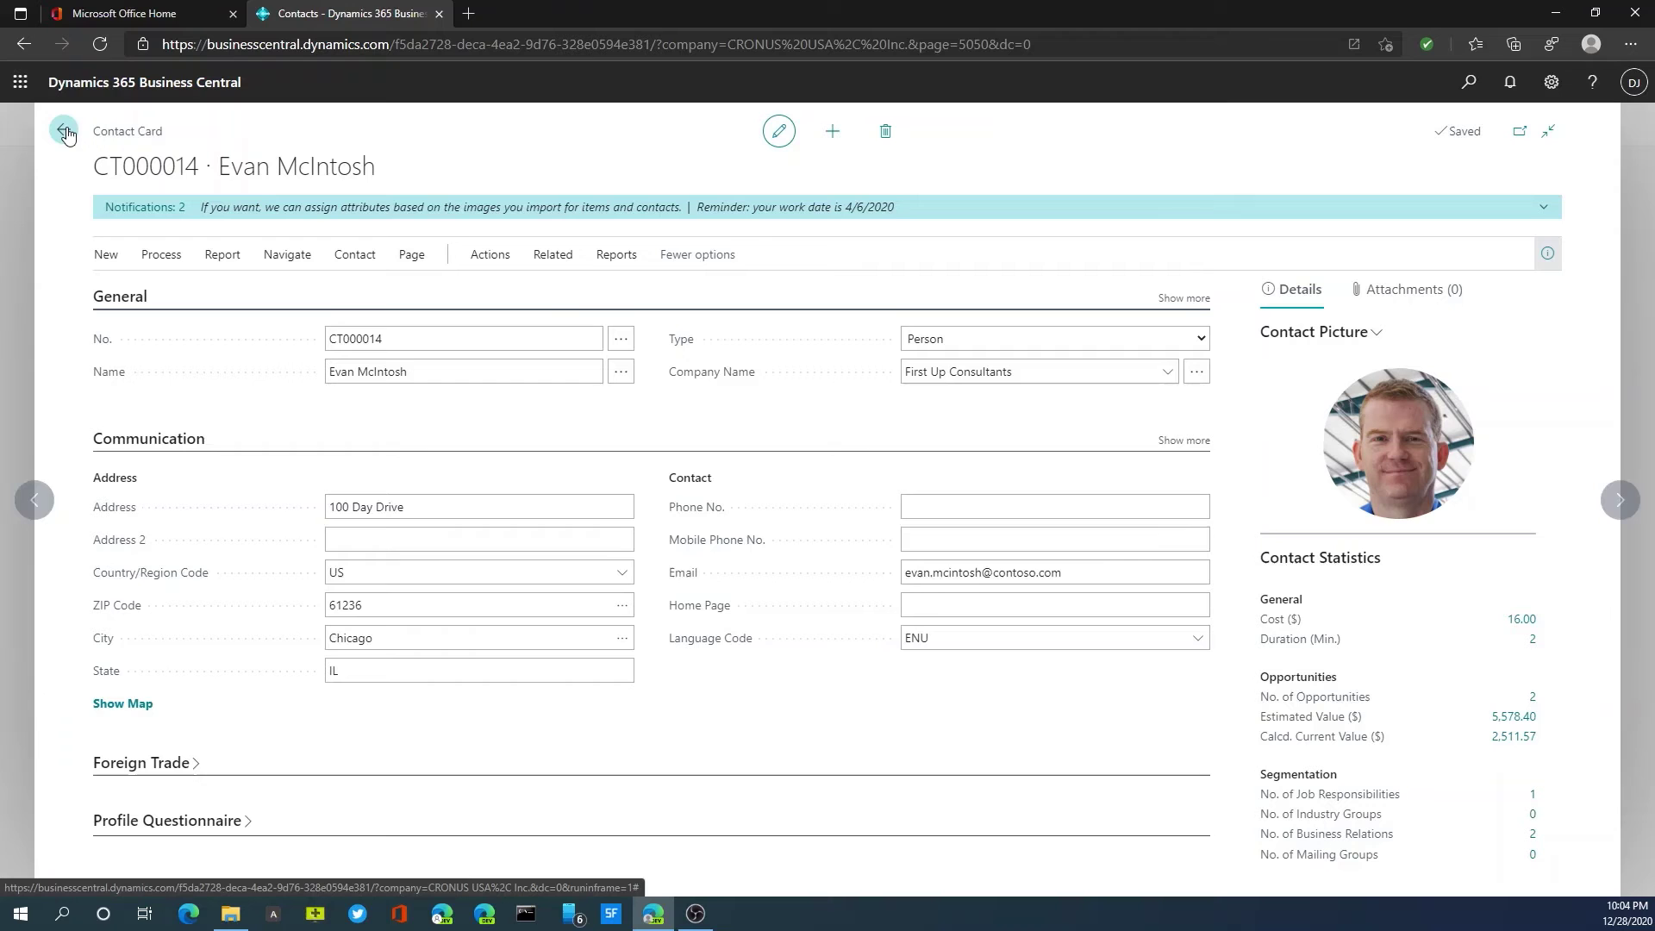
pyautogui.click(64, 131)
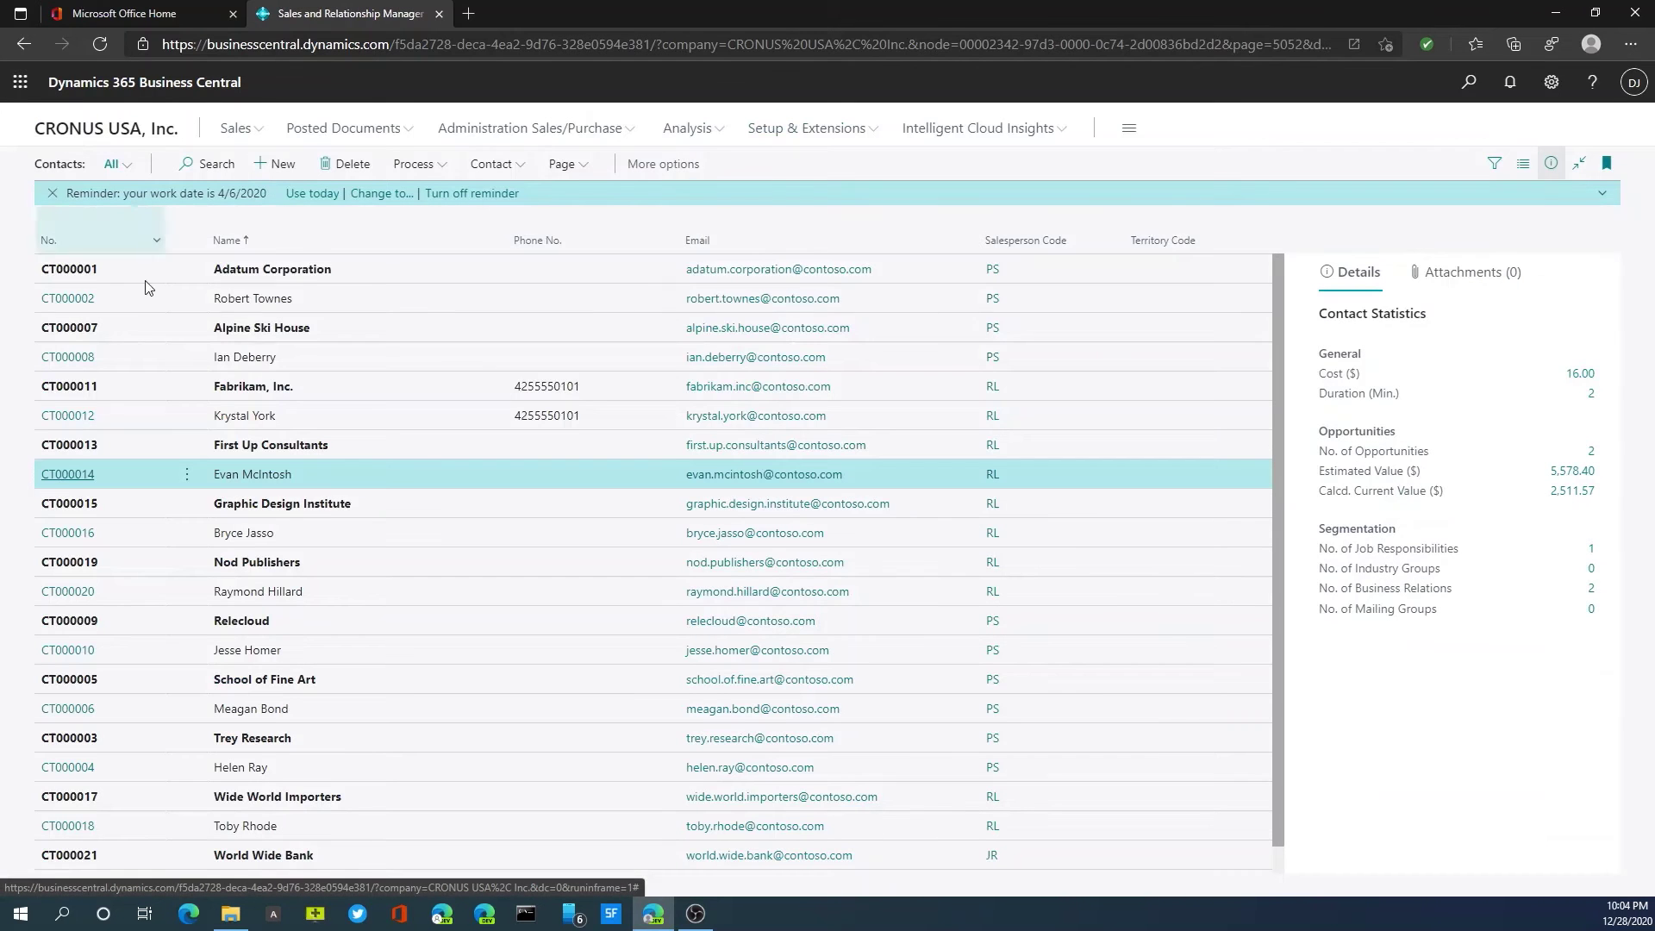
pyautogui.click(102, 129)
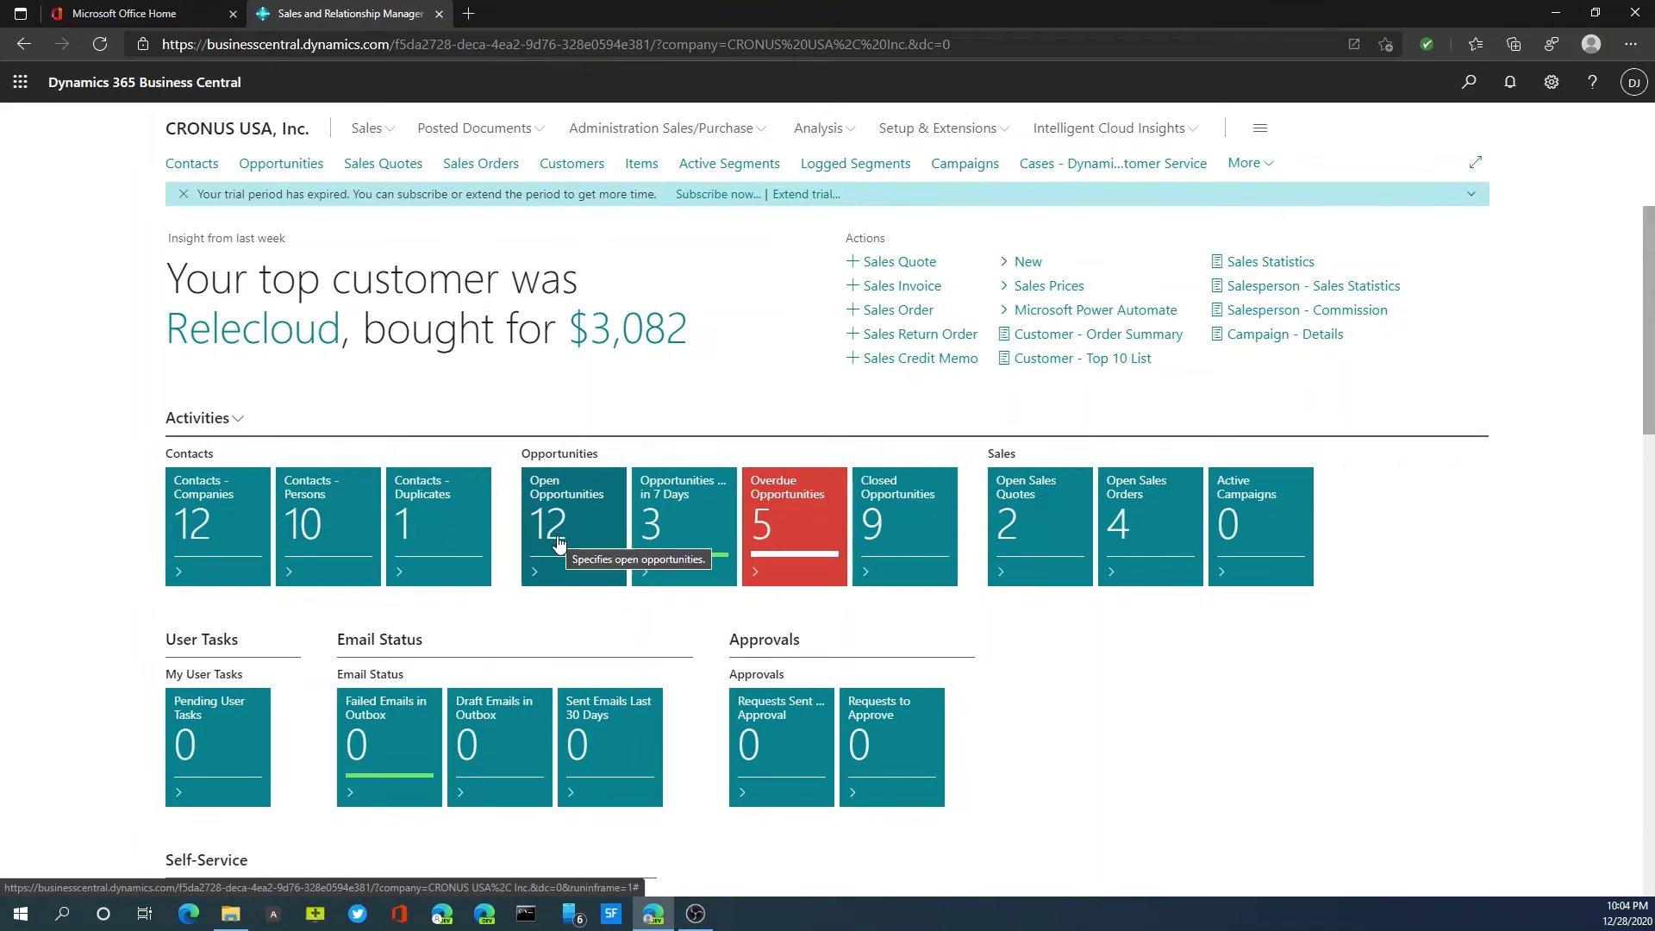
pyautogui.scroll(-2, 562, 552)
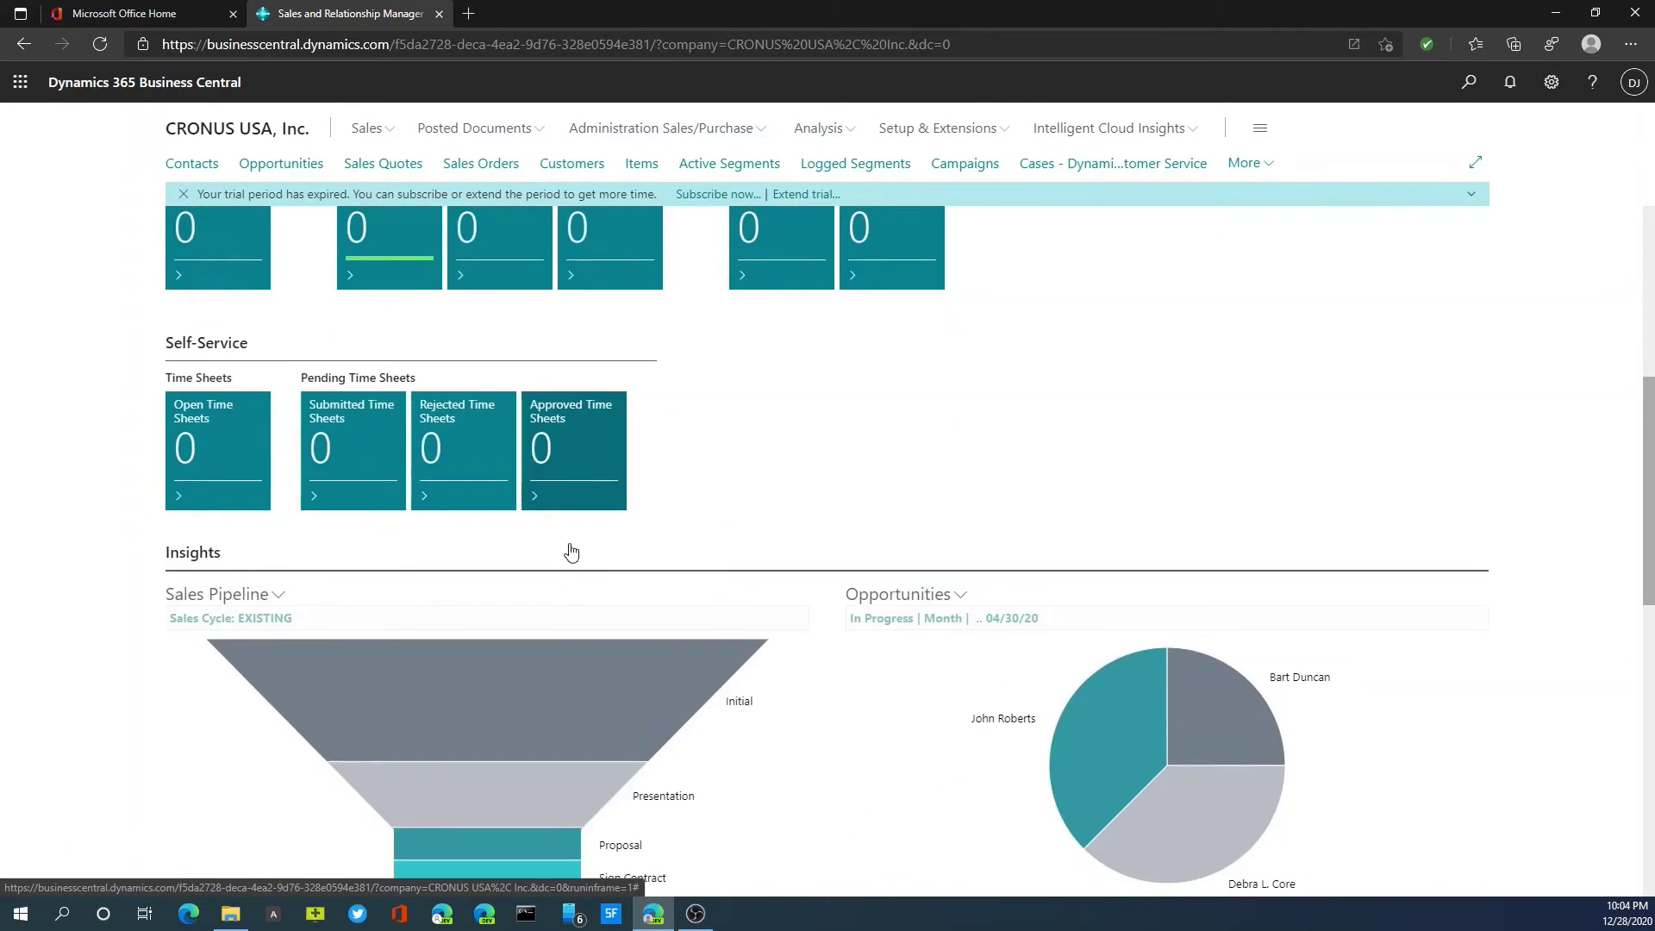
pyautogui.scroll(6, 571, 552)
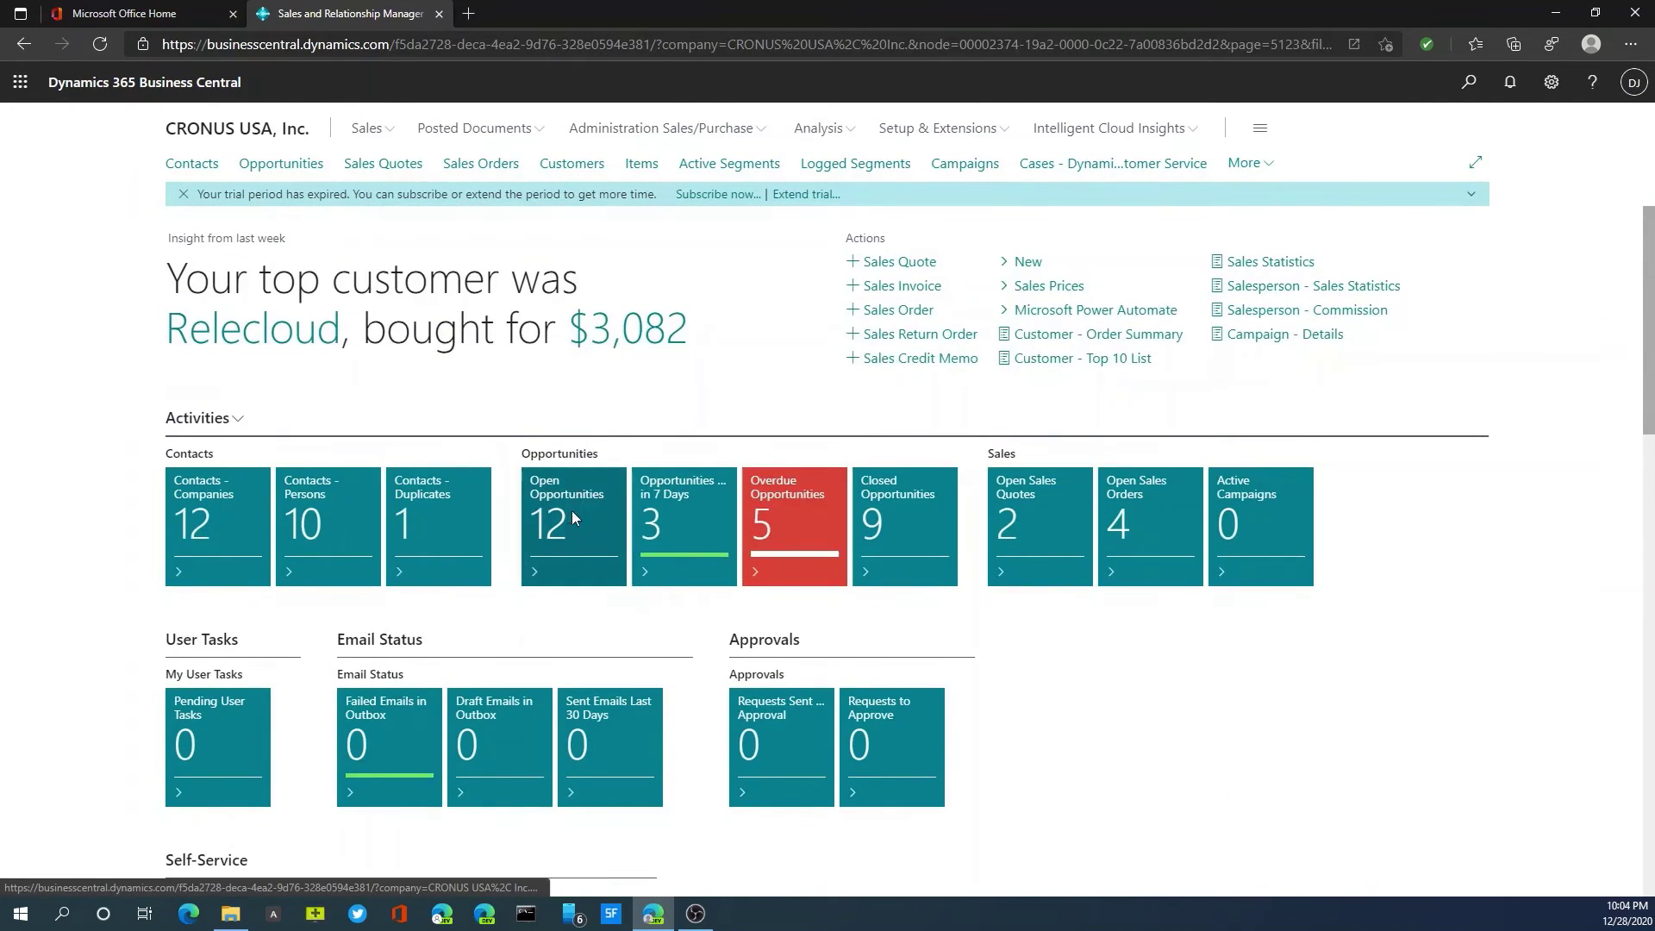
pyautogui.click(572, 515)
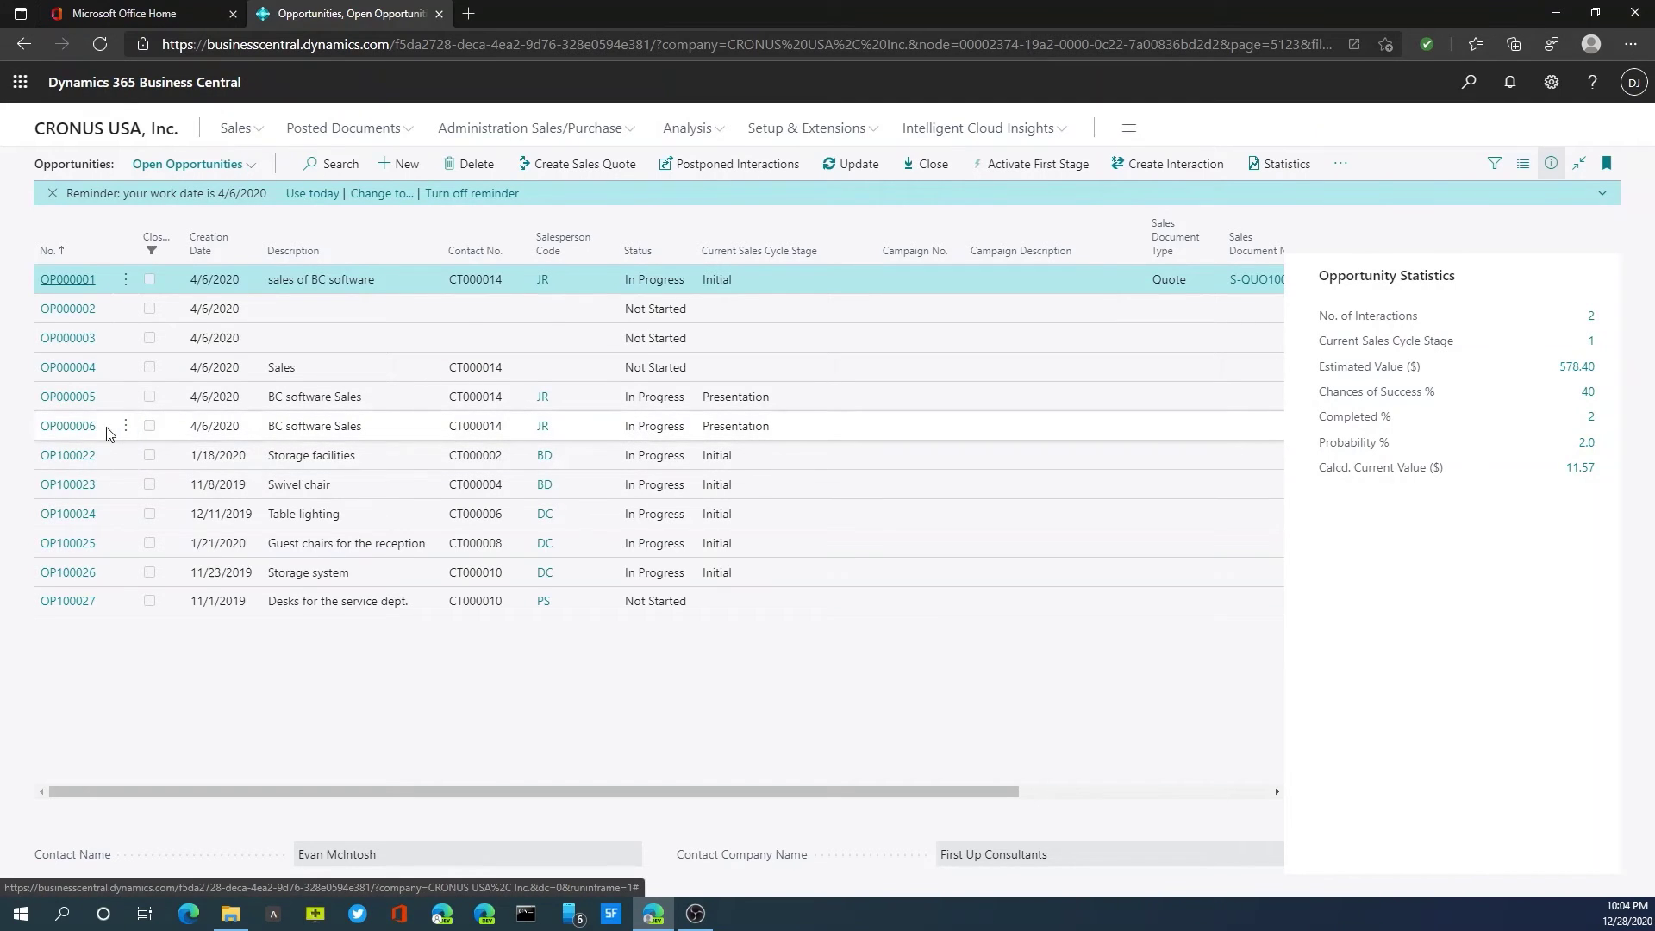
# Open opportunity OP000006 from the list and show its Process actions
pyautogui.click(90, 431)
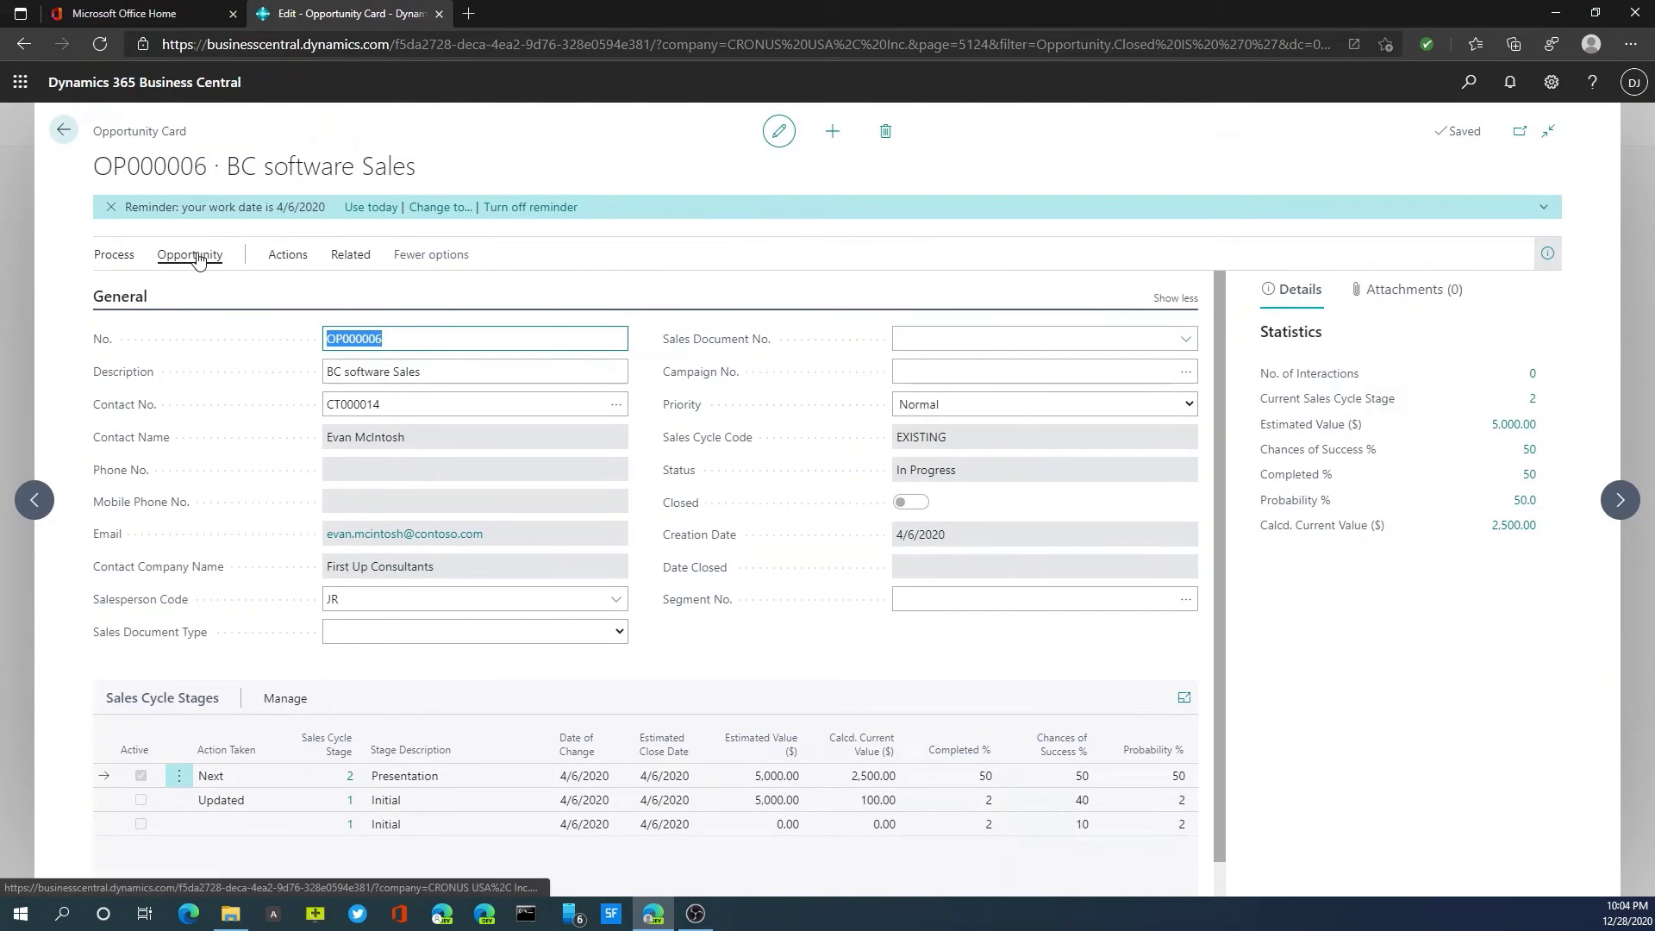
pyautogui.click(194, 256)
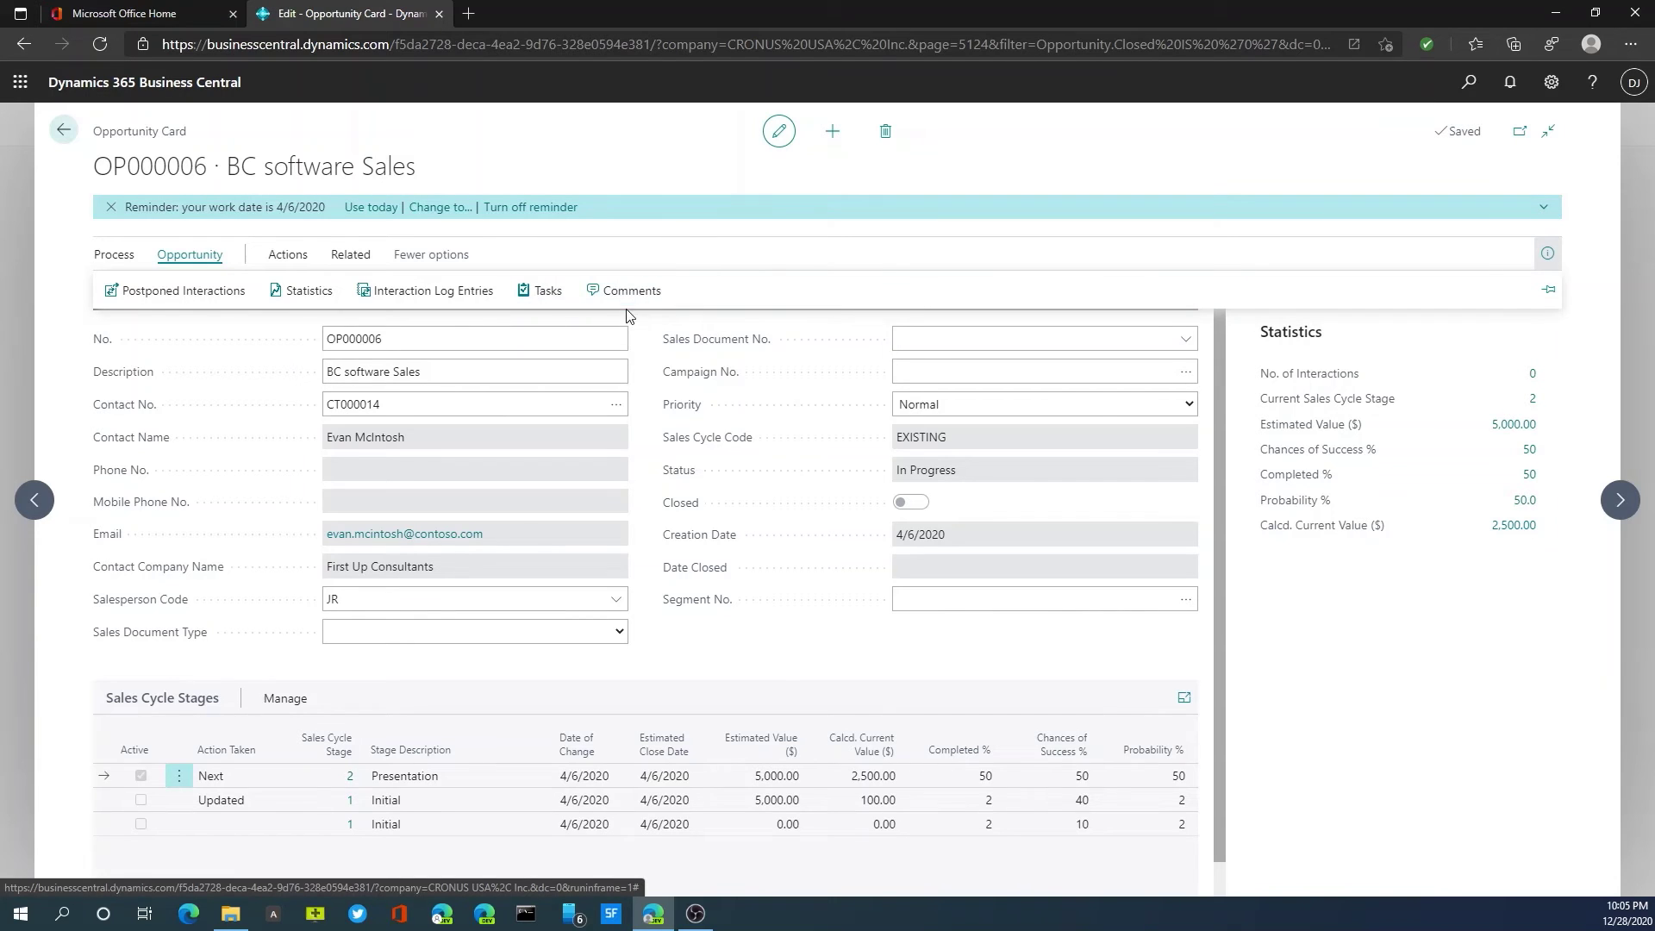
pyautogui.click(121, 257)
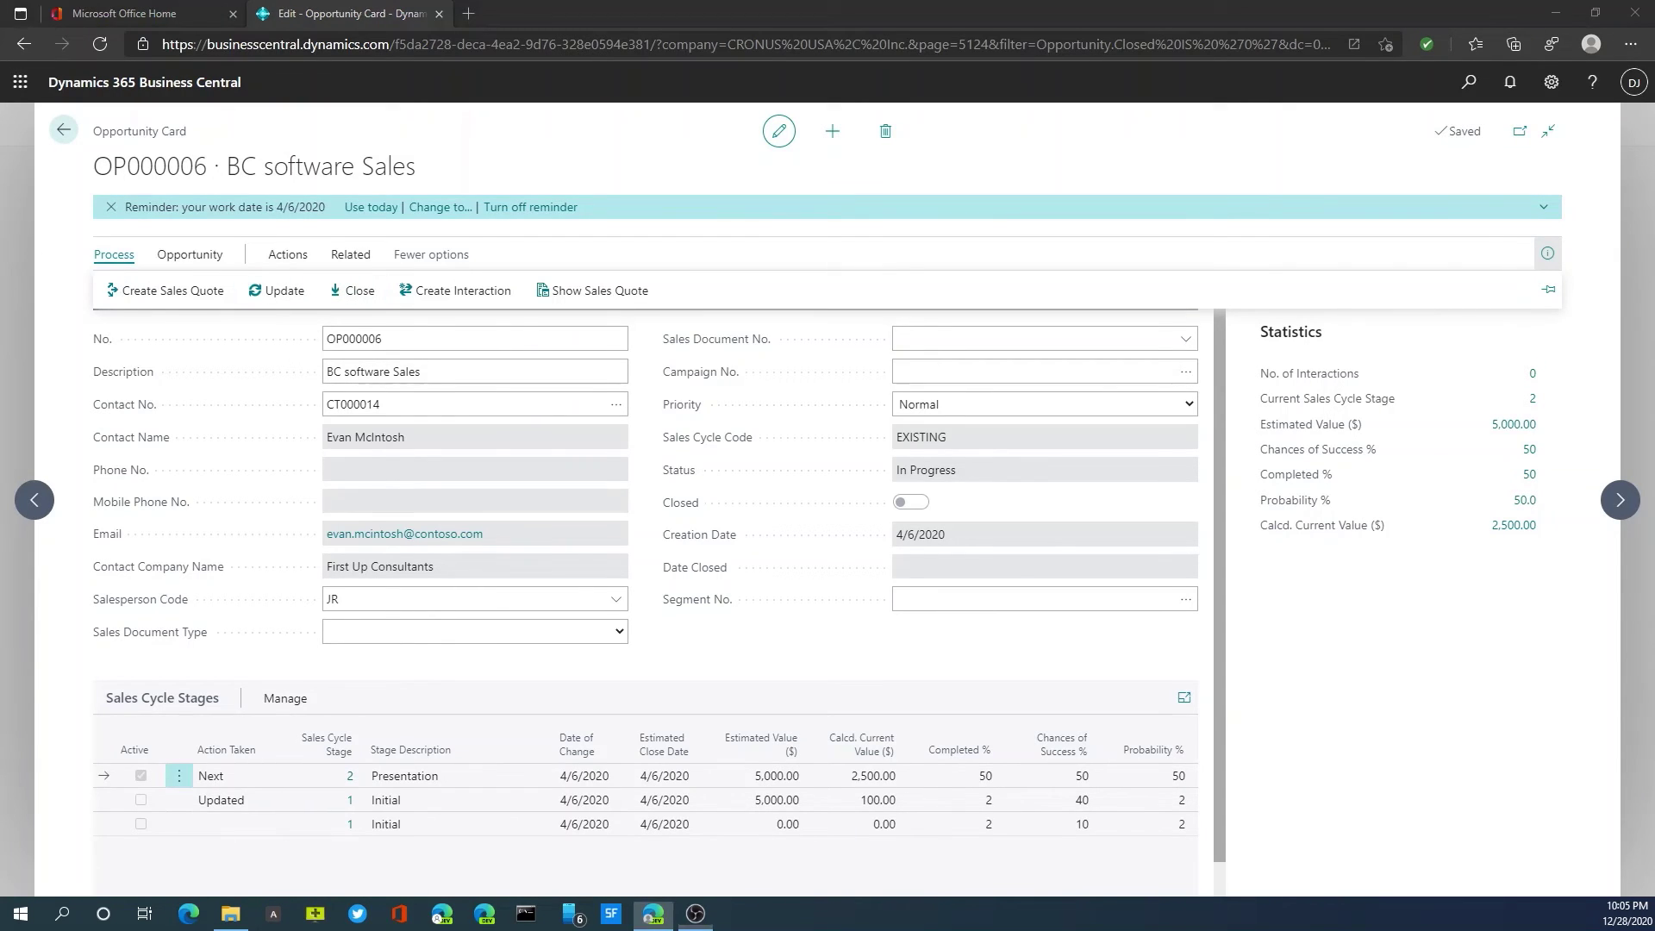
# Create sales quote S-QUO1004 with a line for 5 of item 1900-S, PARIS Guest Chair, black
pyautogui.click(170, 299)
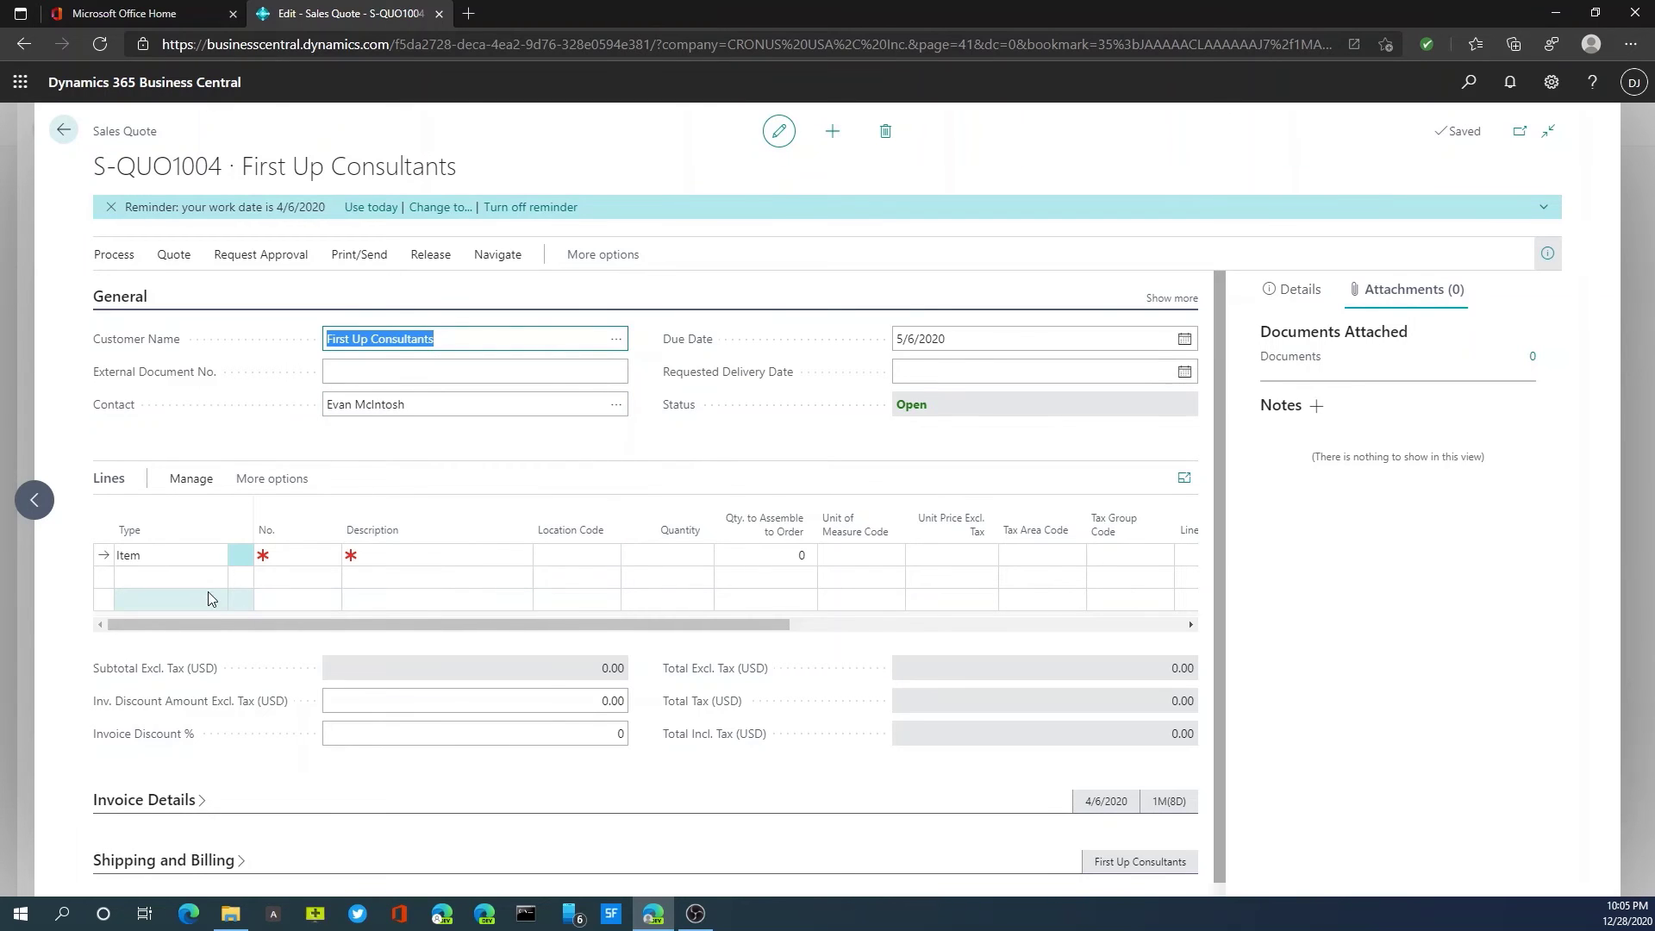
pyautogui.click(297, 556)
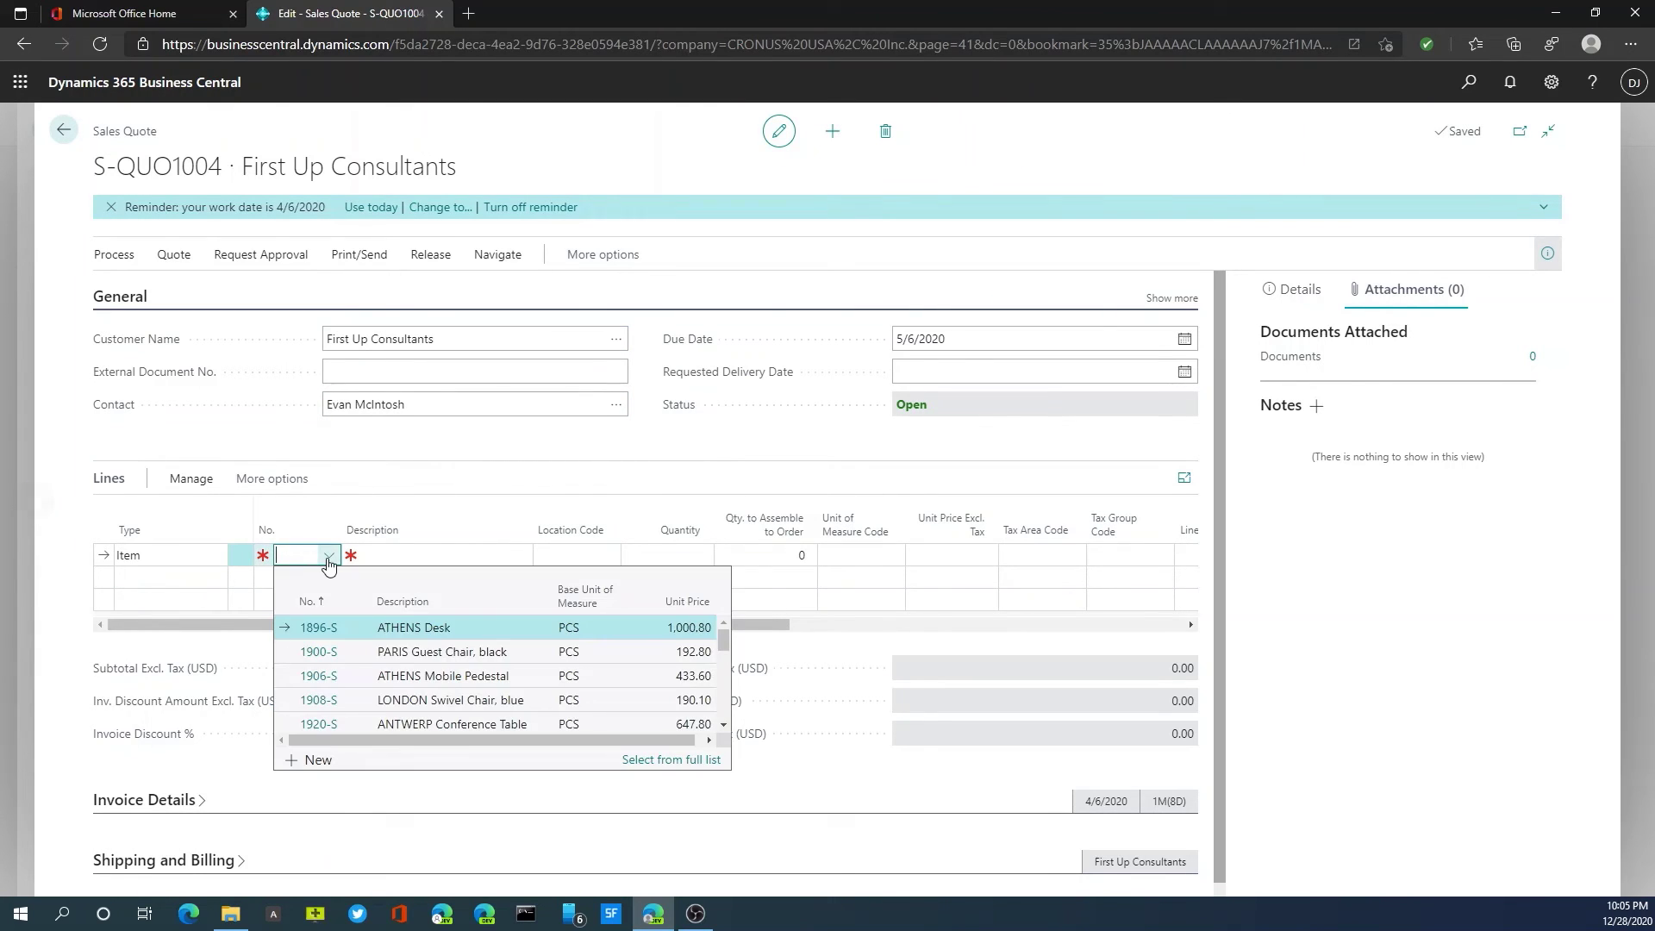
pyautogui.click(331, 655)
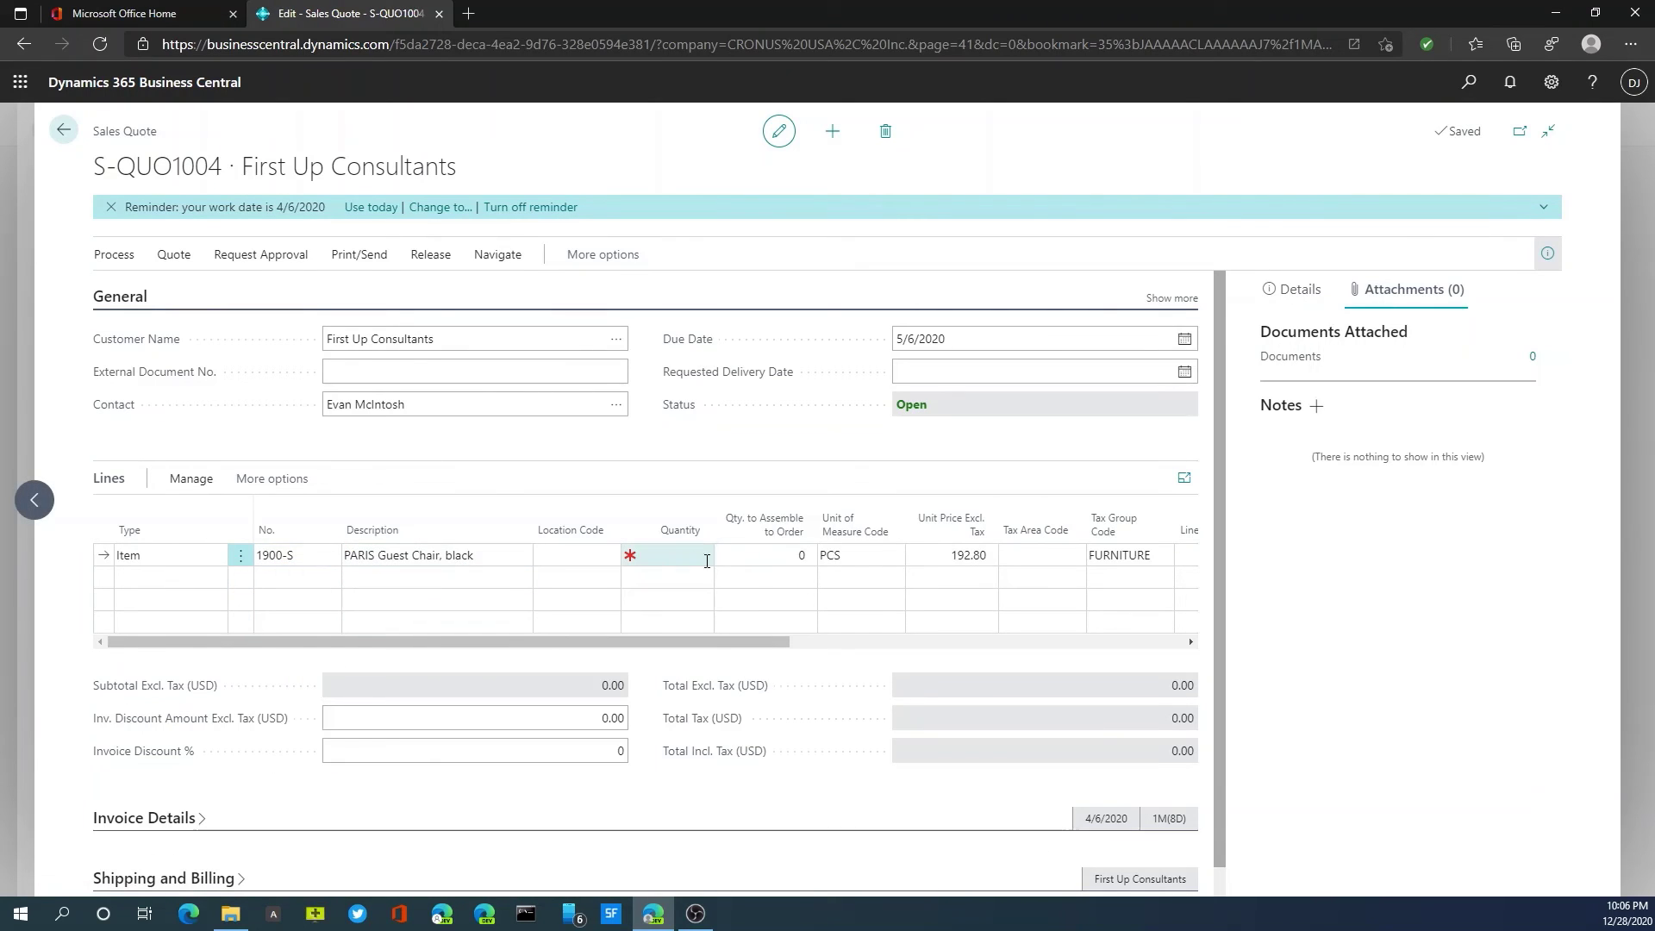
pyautogui.click(767, 558)
pyautogui.click(657, 556)
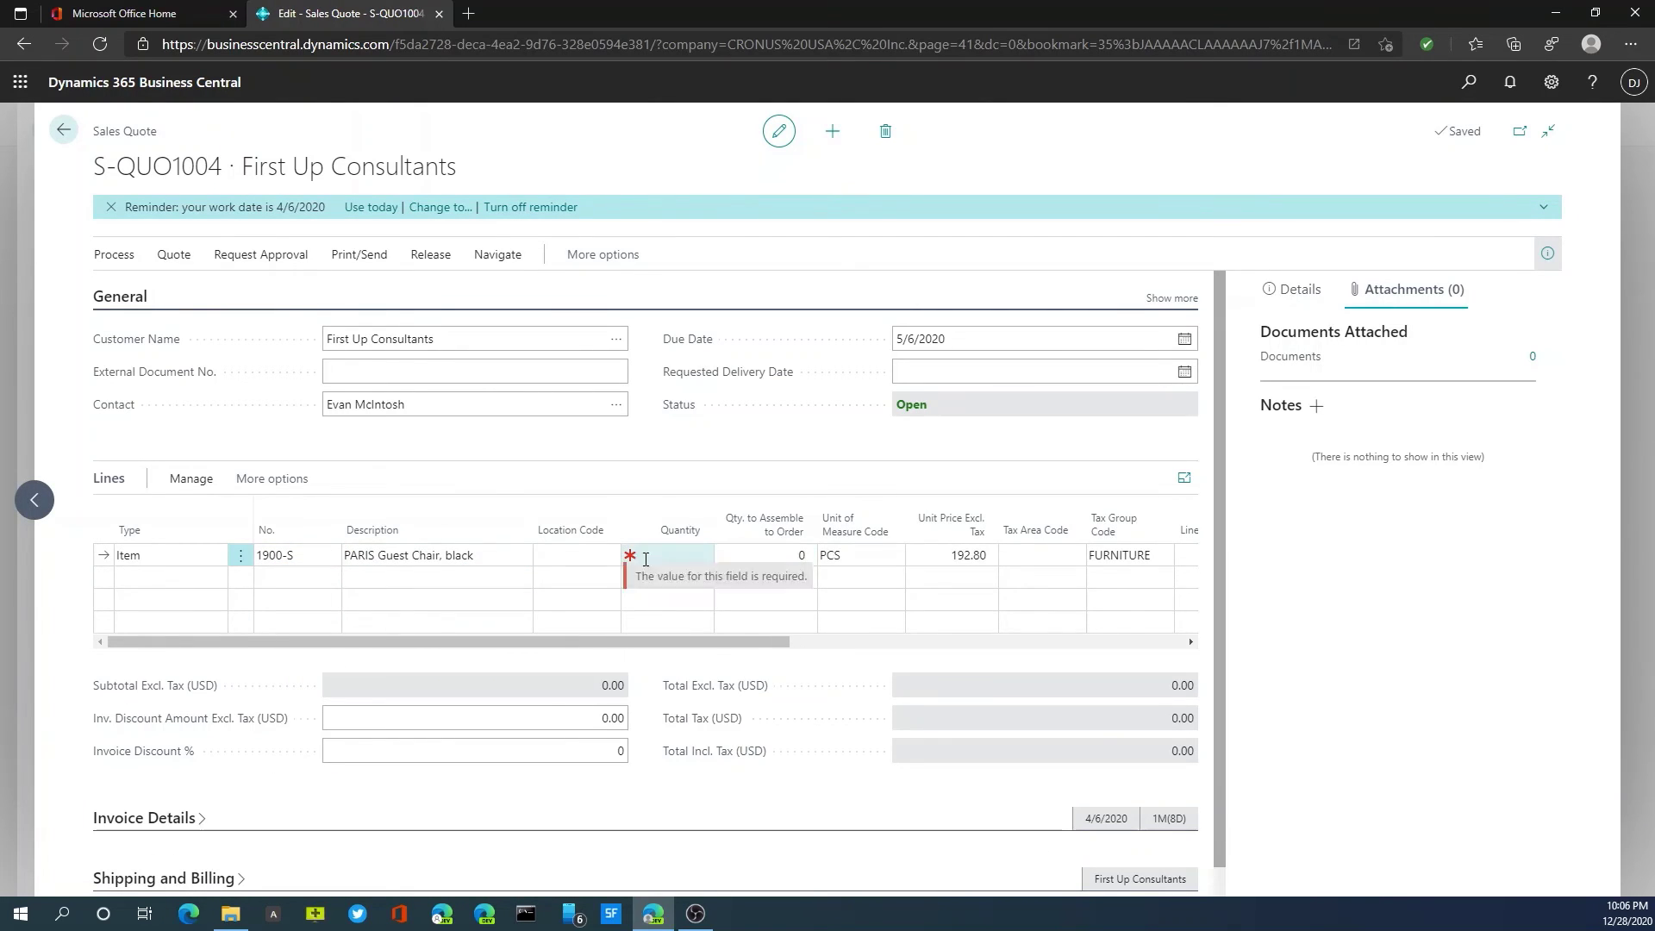
pyautogui.write('5')
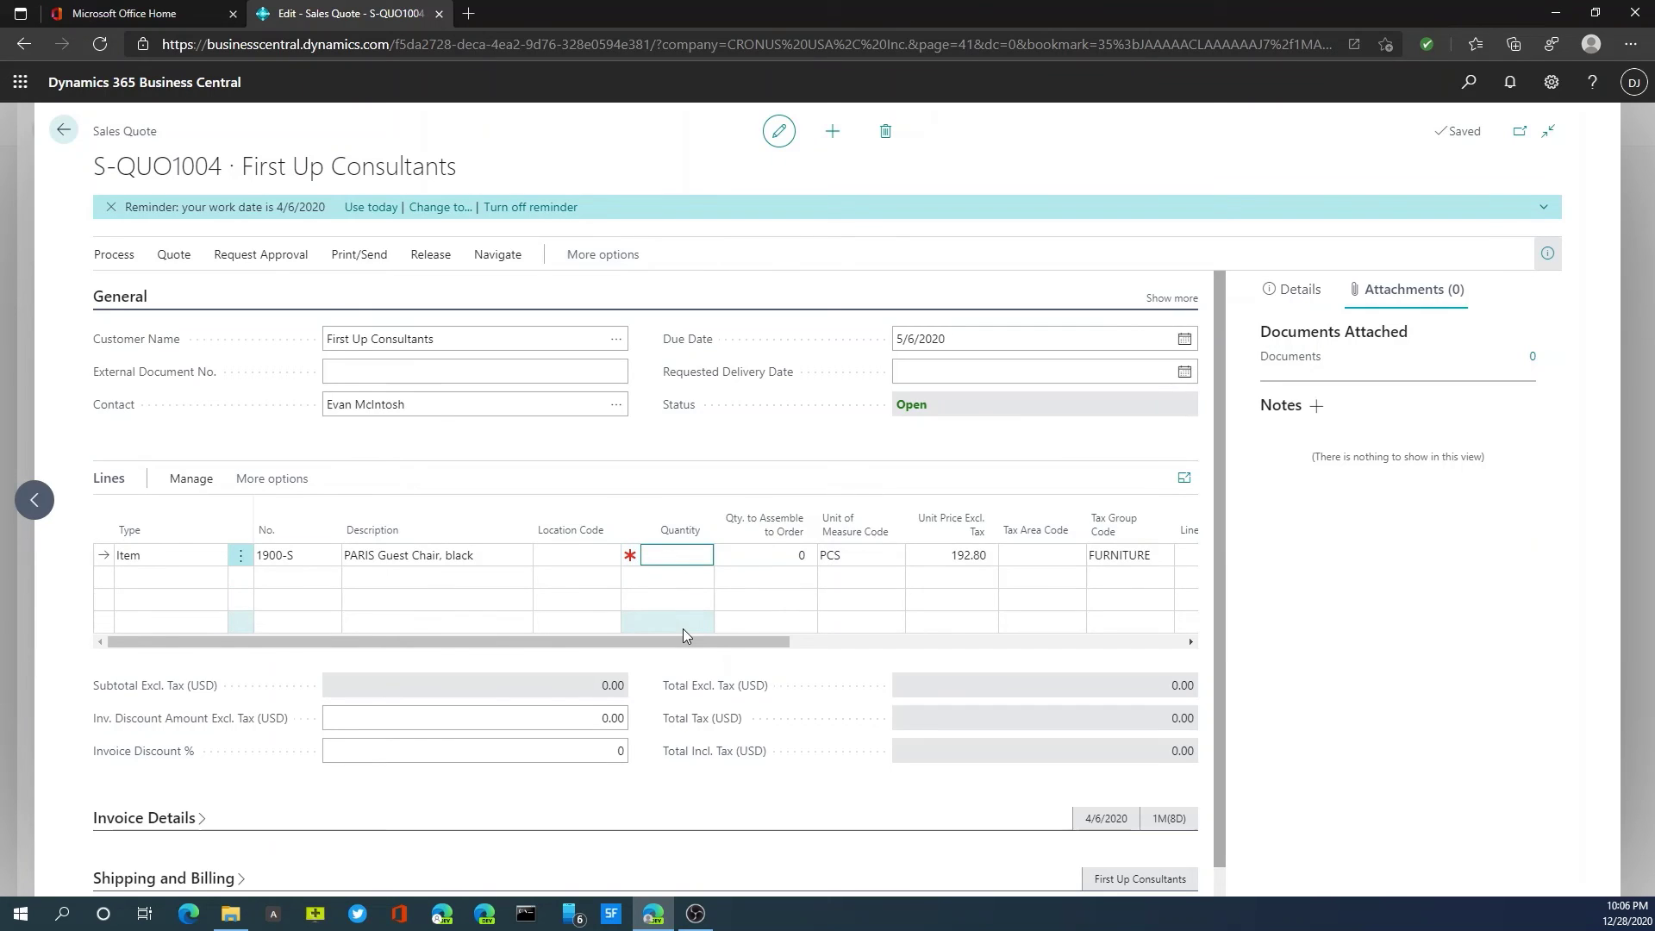
pyautogui.press('Tab')
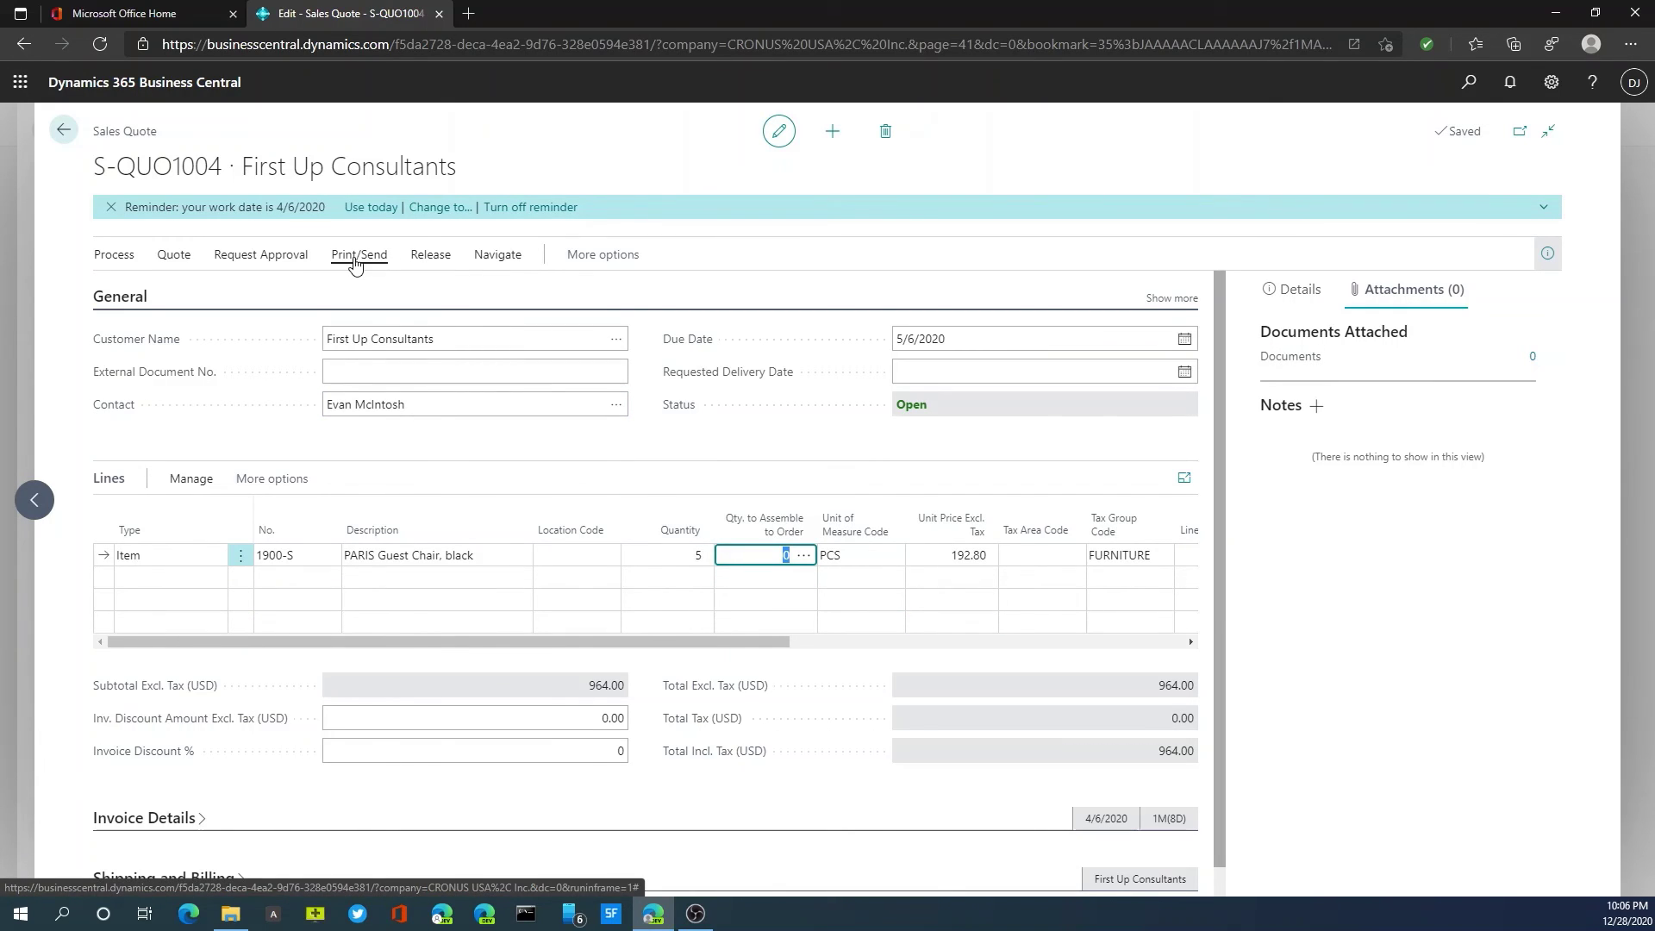
# Attach S-QUO1004 as a PDF, then open '1304 Sales - Quote S-QUO1004' from Attached Documents
pyautogui.click(355, 258)
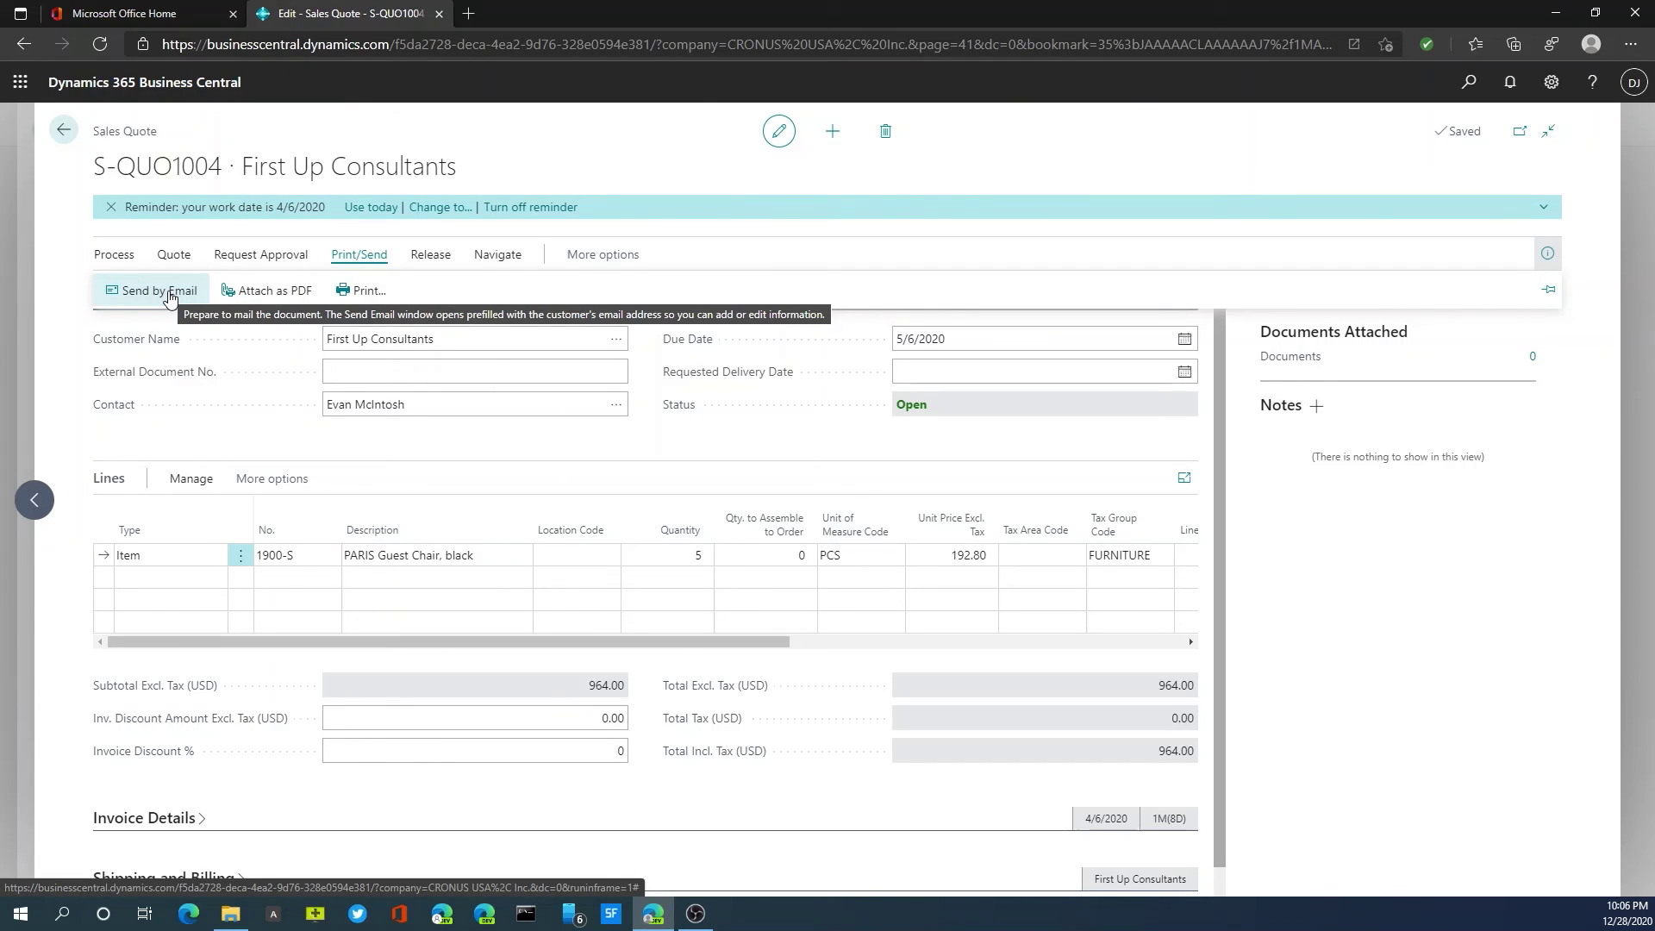
pyautogui.click(252, 296)
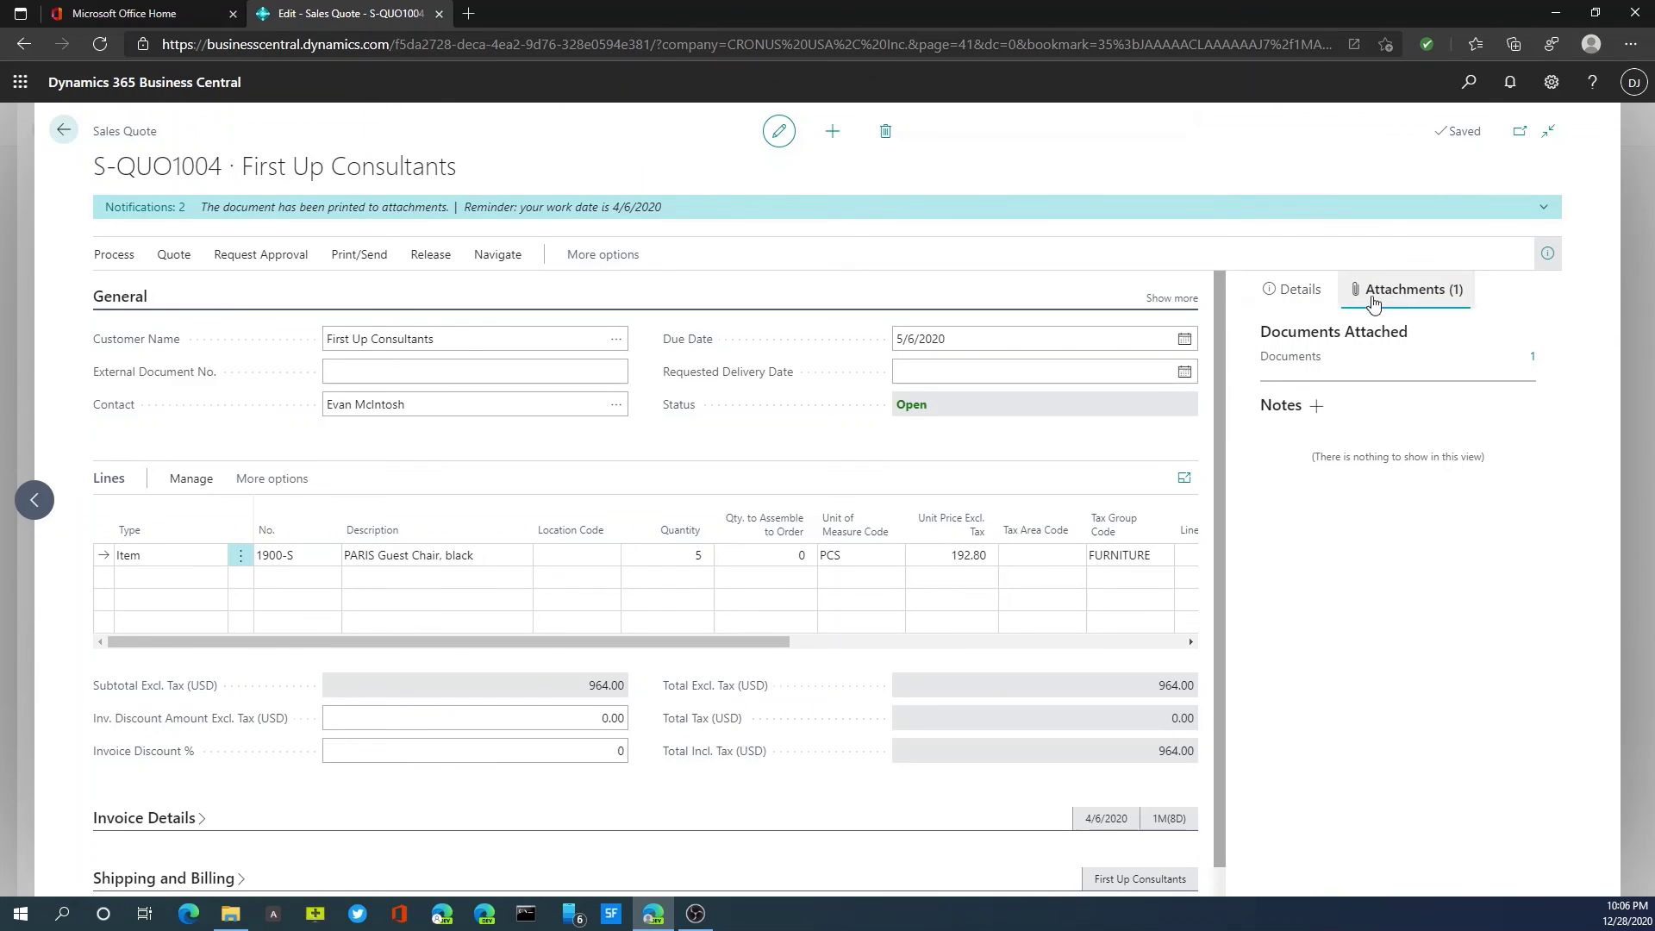
pyautogui.click(1306, 297)
pyautogui.click(1402, 297)
pyautogui.click(1532, 360)
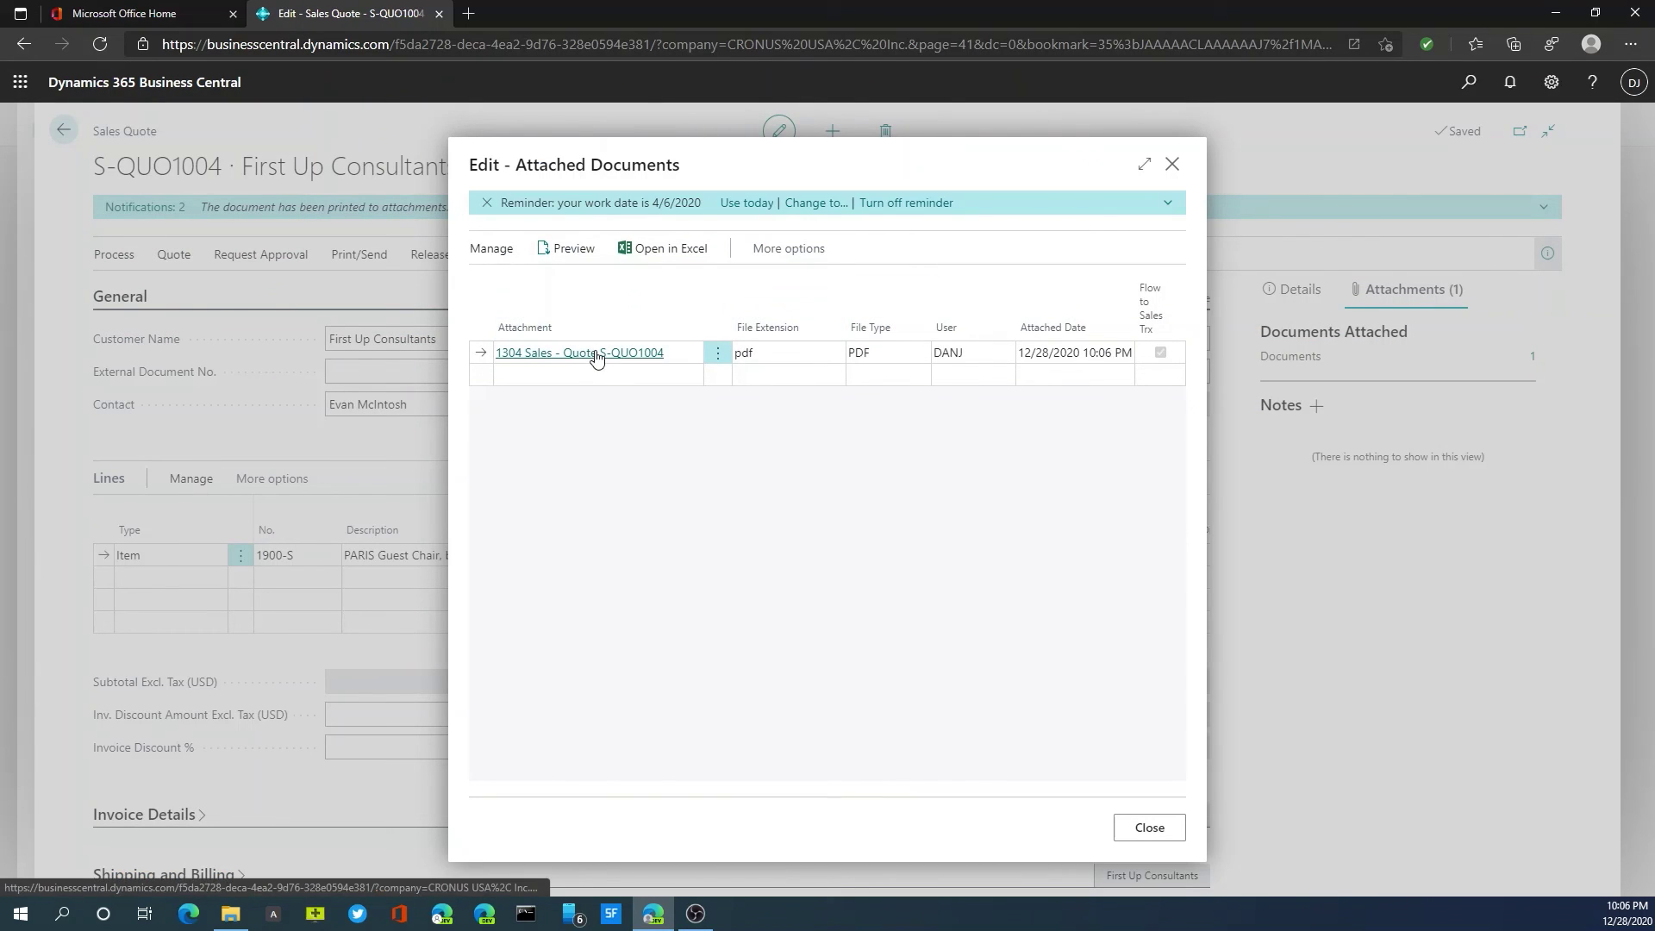
pyautogui.click(593, 355)
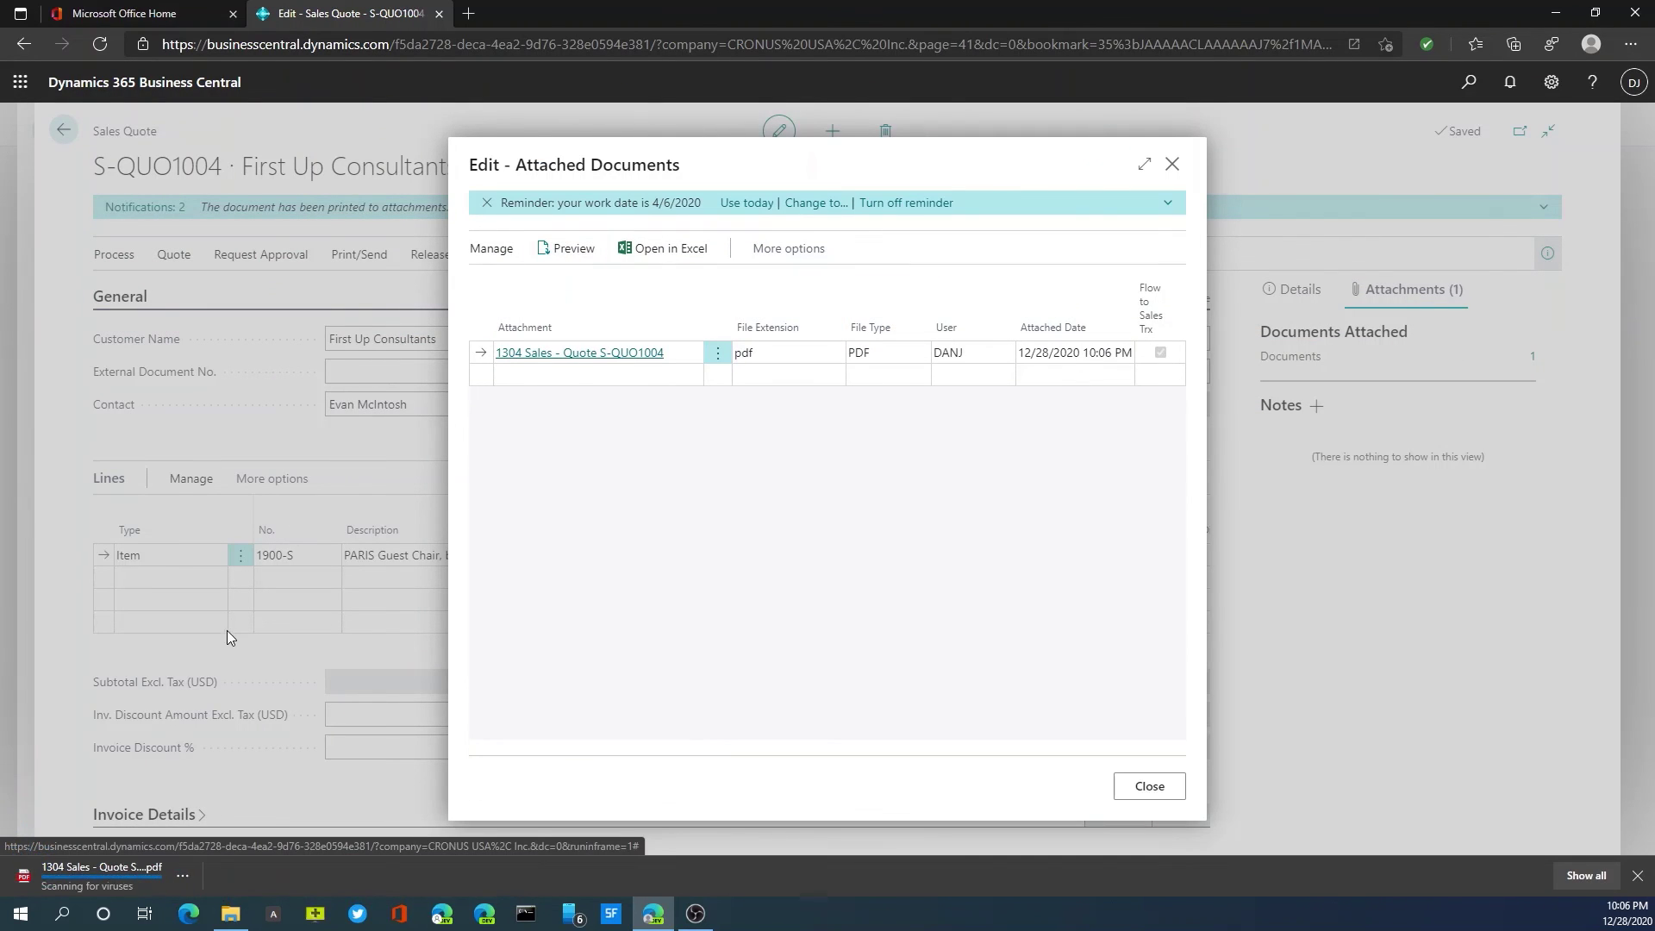